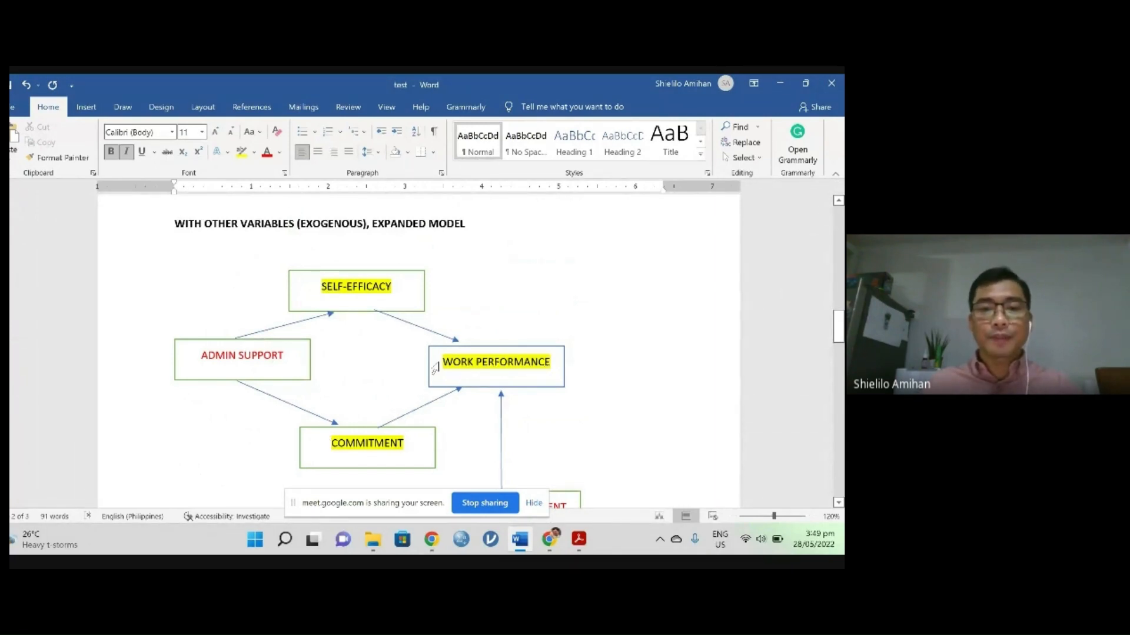
# Step: Select the labels of the exogenous variables ADMIN SUPPORT and WORK ENVIRONMENT in the expanded model diagram
pyautogui.click(648, 366)
pyautogui.scroll(-2, 643, 360)
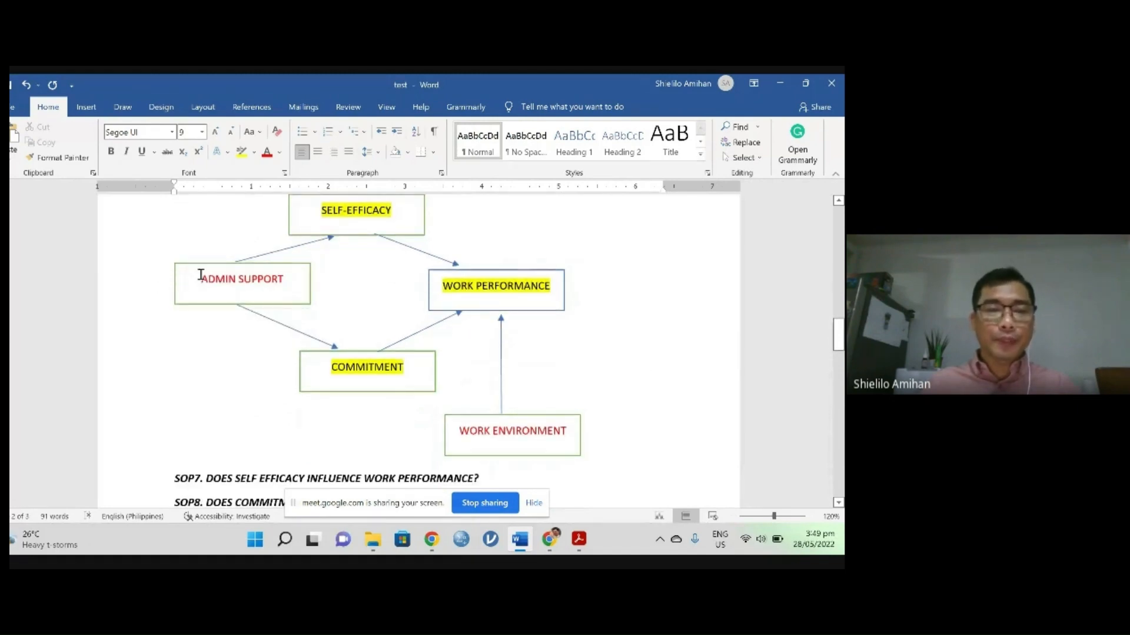
pyautogui.moveTo(201, 276); pyautogui.dragTo(287, 281)
pyautogui.scroll(-2, 633, 386)
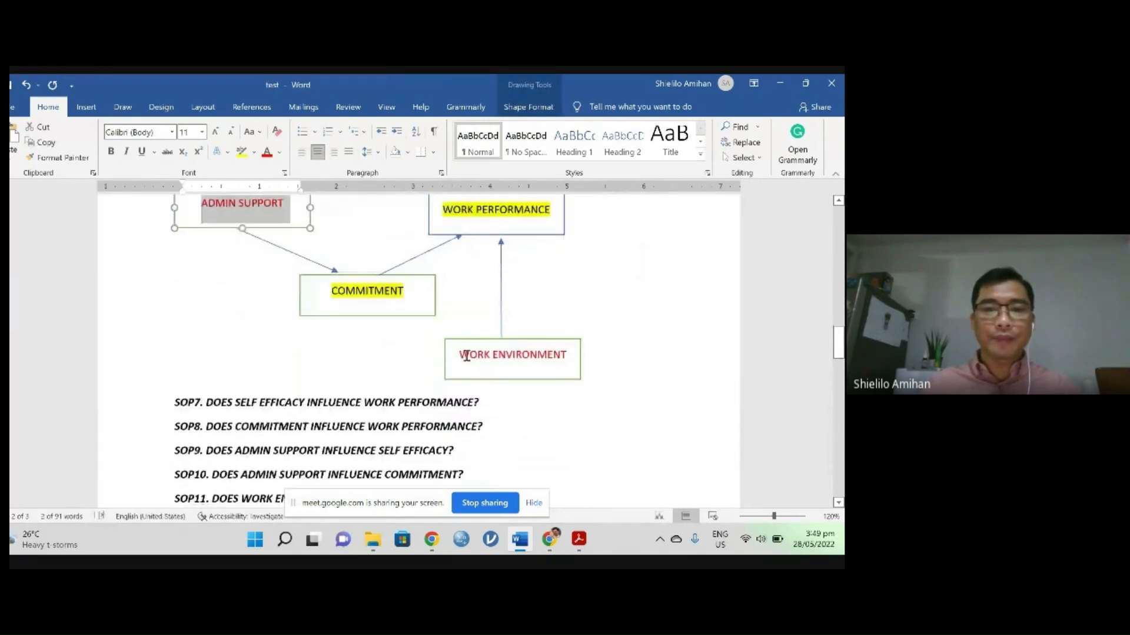
pyautogui.moveTo(458, 355); pyautogui.dragTo(567, 356)
# Step: Renumber the first two questions below the expanded model as SOP6 and SOP7
pyautogui.click(455, 450)
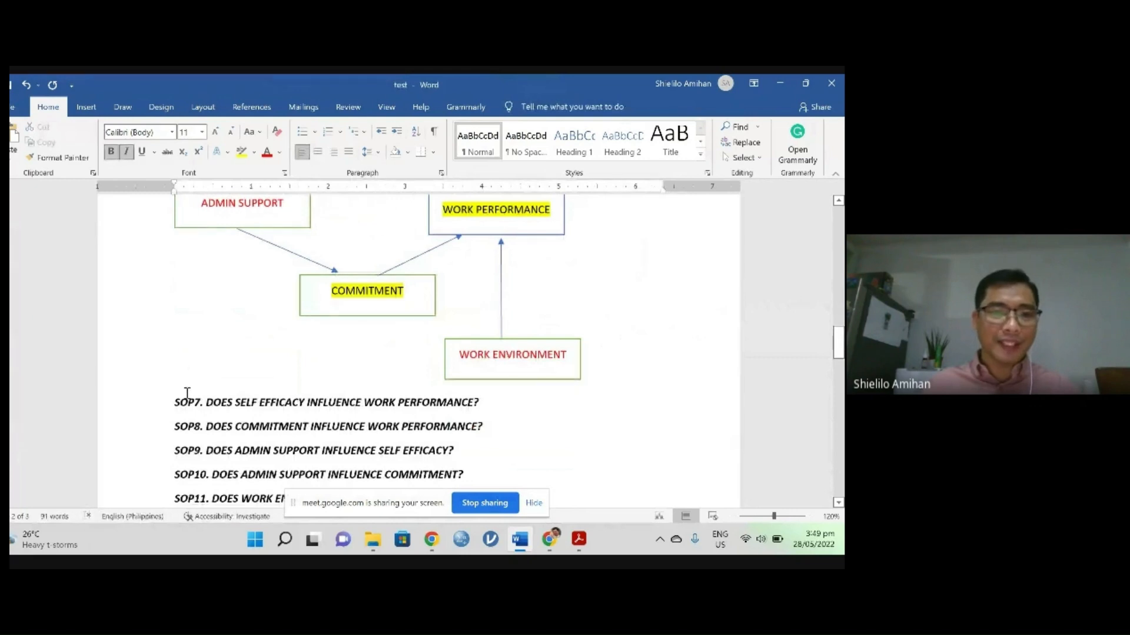
pyautogui.press('Up')
pyautogui.press('Up')
pyautogui.press('BackSpace')
pyautogui.write('6')
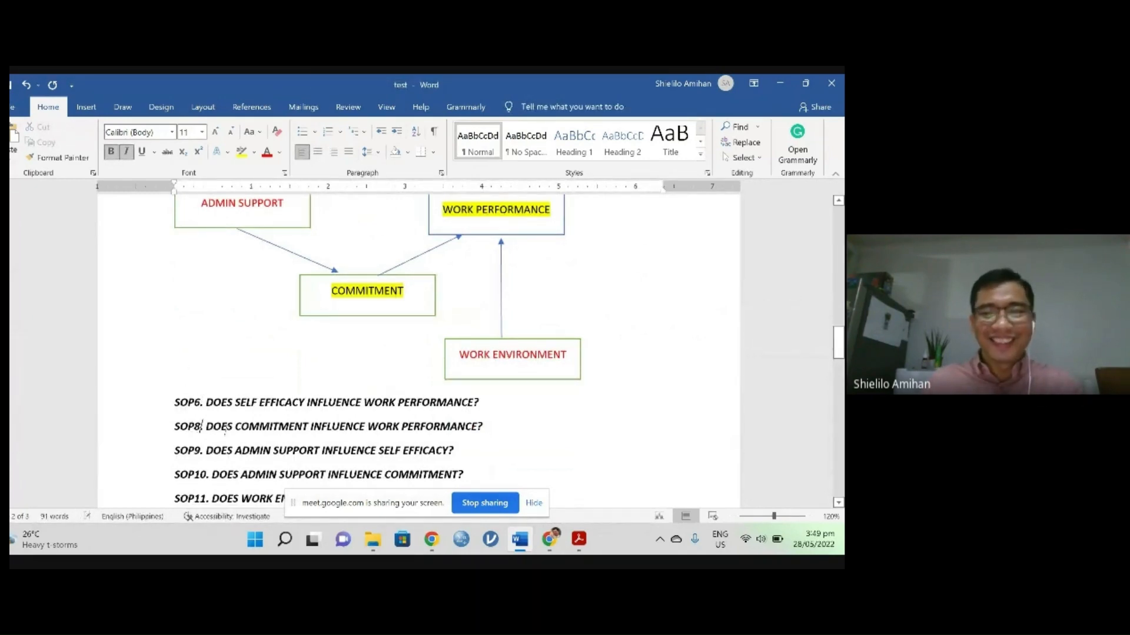
pyautogui.press('Down')
pyautogui.press('BackSpace')
pyautogui.write('7')
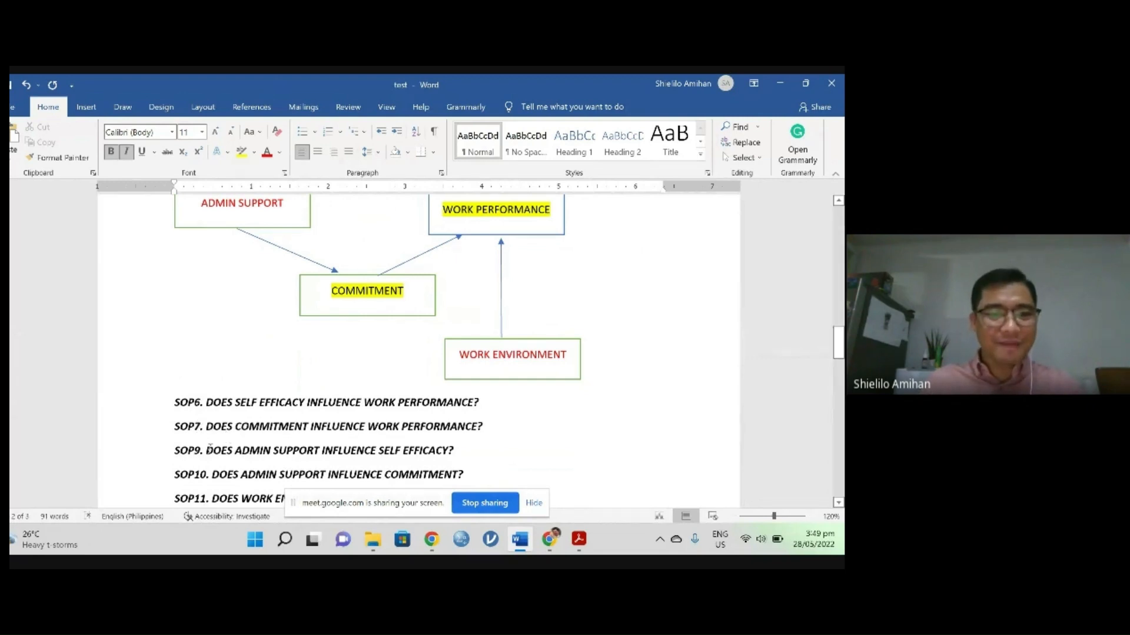
# Step: Renumber the remaining three questions, on admin support and work environment, as SOP8, SOP9 and SOP10
pyautogui.press('BackSpace')
pyautogui.write('8')
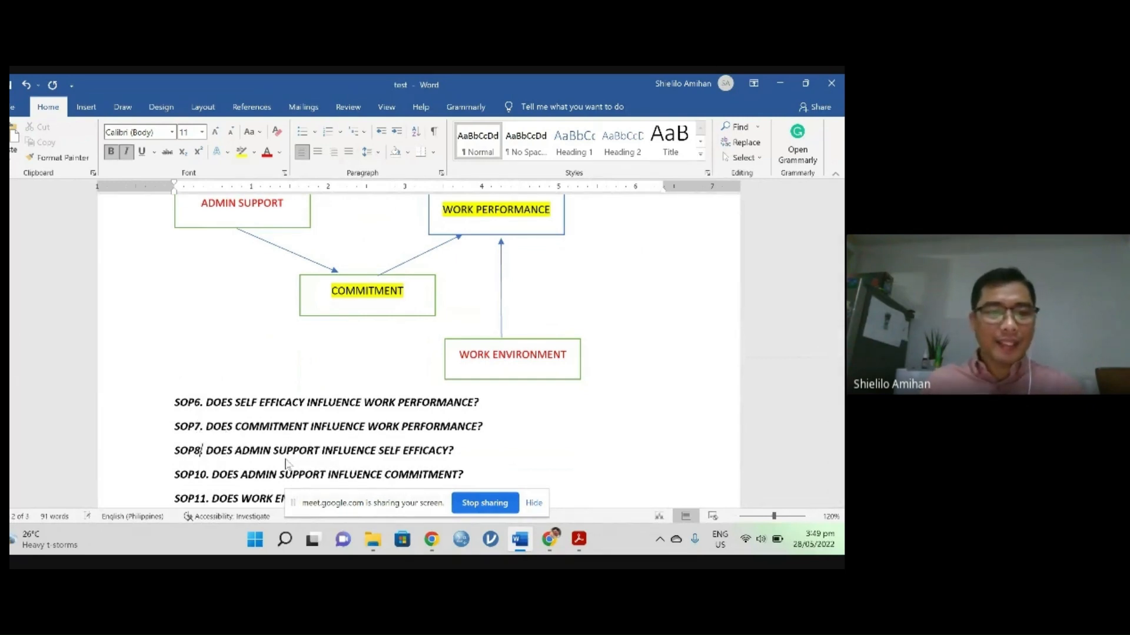
pyautogui.press('BackSpace')
pyautogui.press('BackSpace')
pyautogui.write('9')
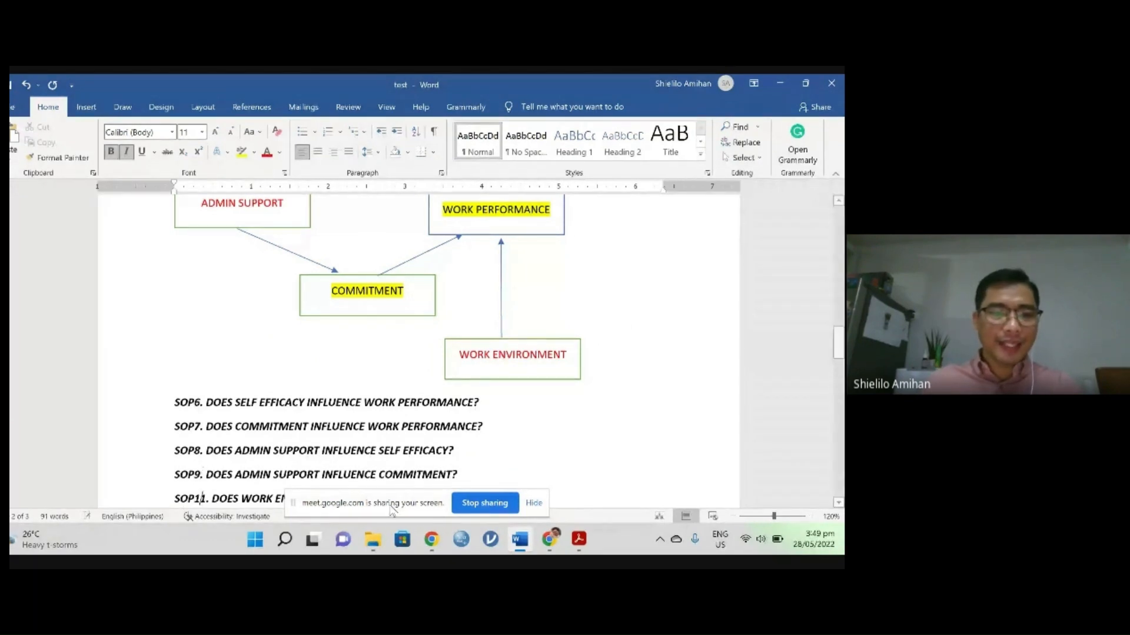
pyautogui.press('Delete')
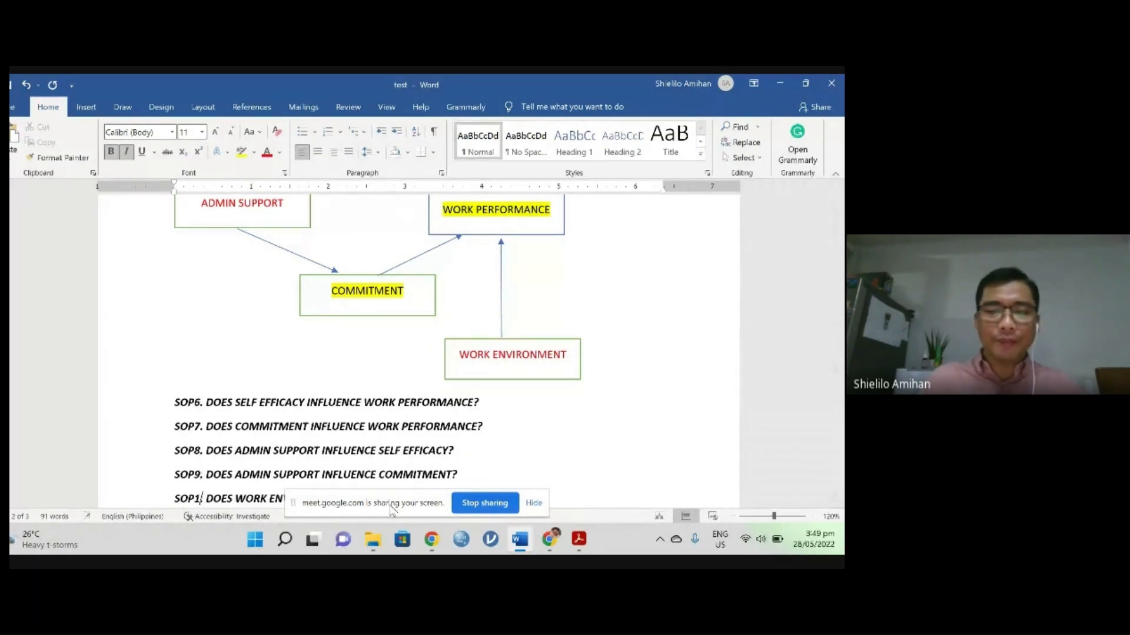
pyautogui.write('0.')
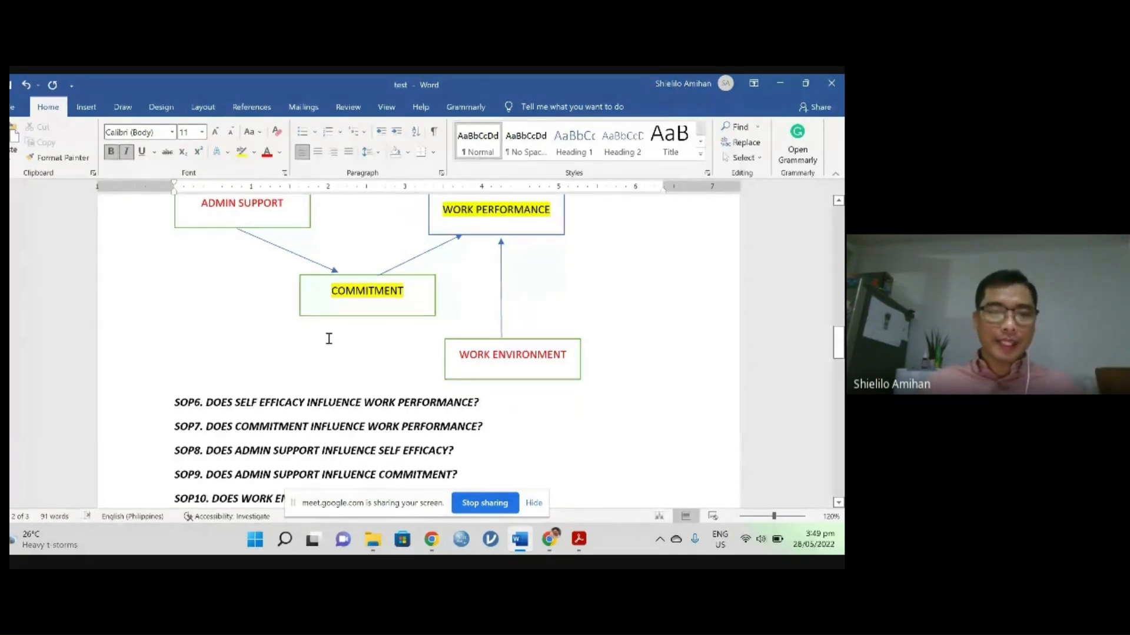
# Step: Compare questions SOP6 and SOP7 with the arrows leading from SELF-EFFICACY and COMMITMENT to WORK PERFORMANCE
pyautogui.scroll(-1, 473, 320)
pyautogui.scroll(1, 462, 343)
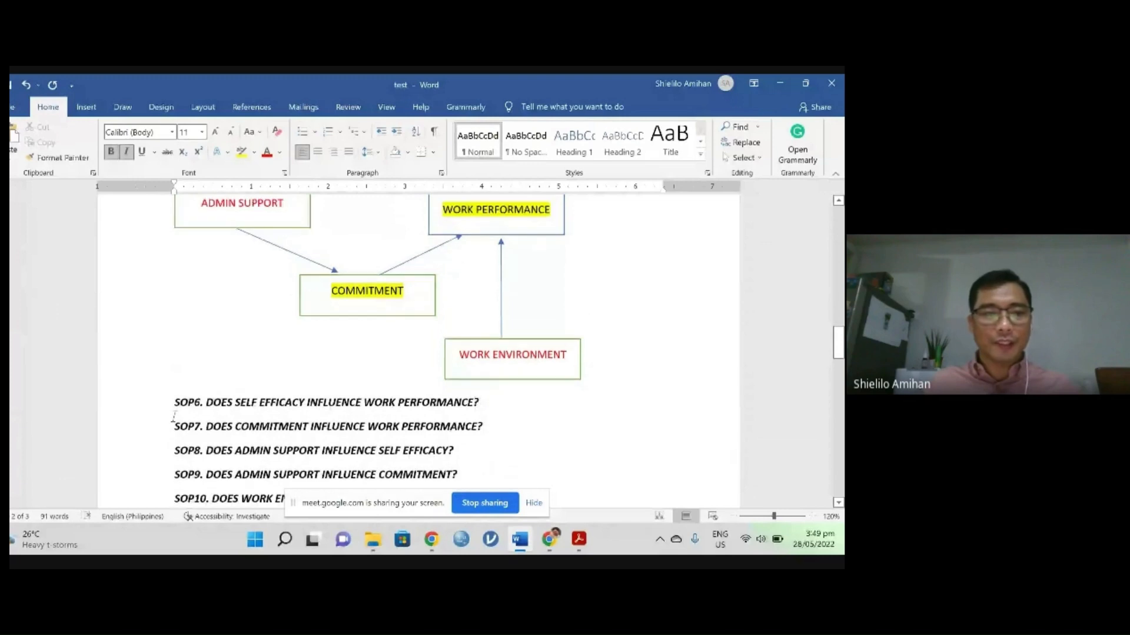
pyautogui.click(141, 406)
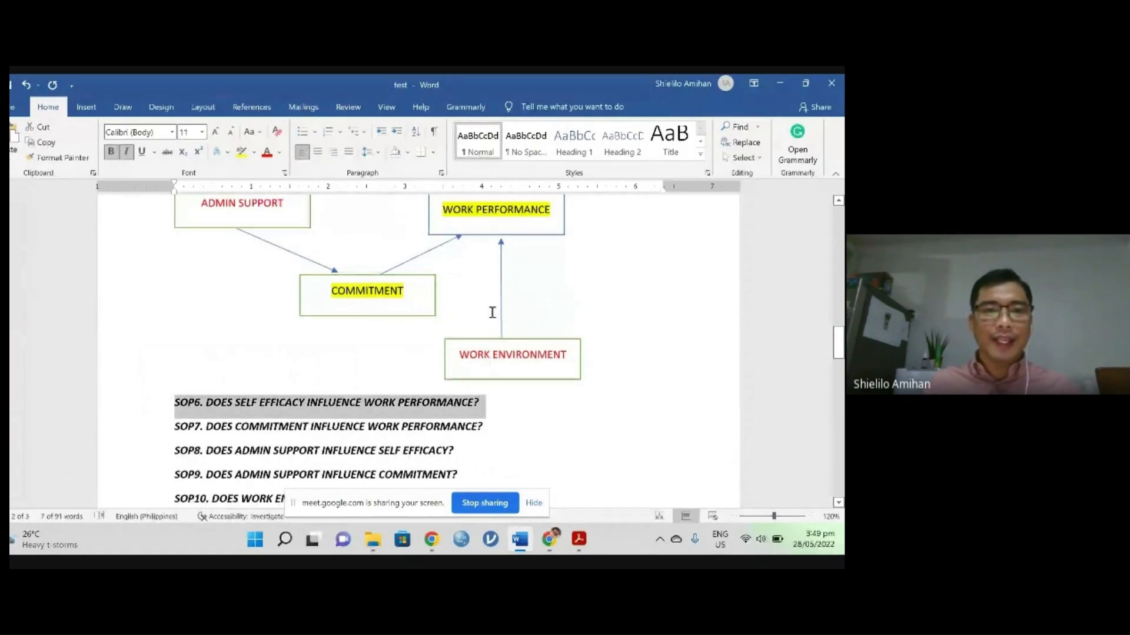
pyautogui.scroll(3, 517, 292)
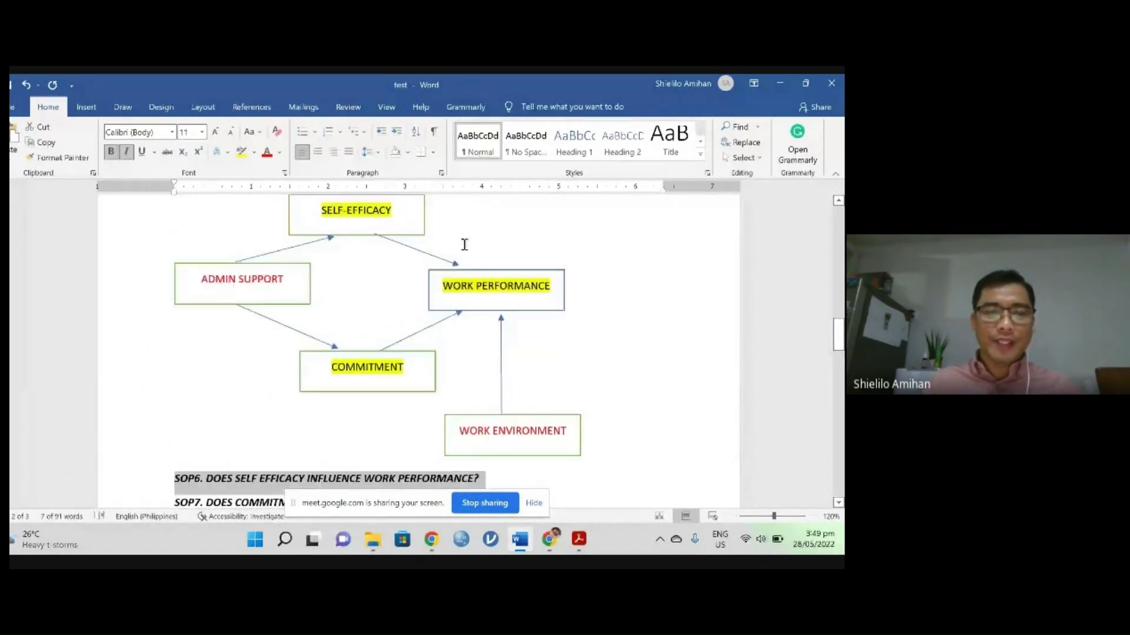
pyautogui.scroll(-3, 630, 365)
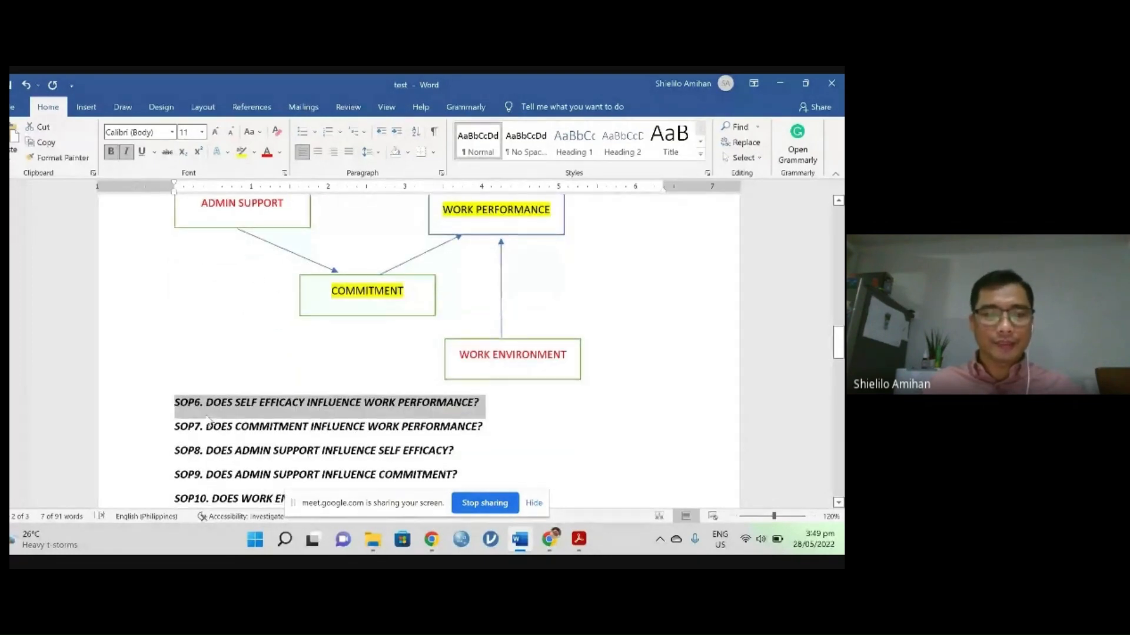
pyautogui.click(520, 409)
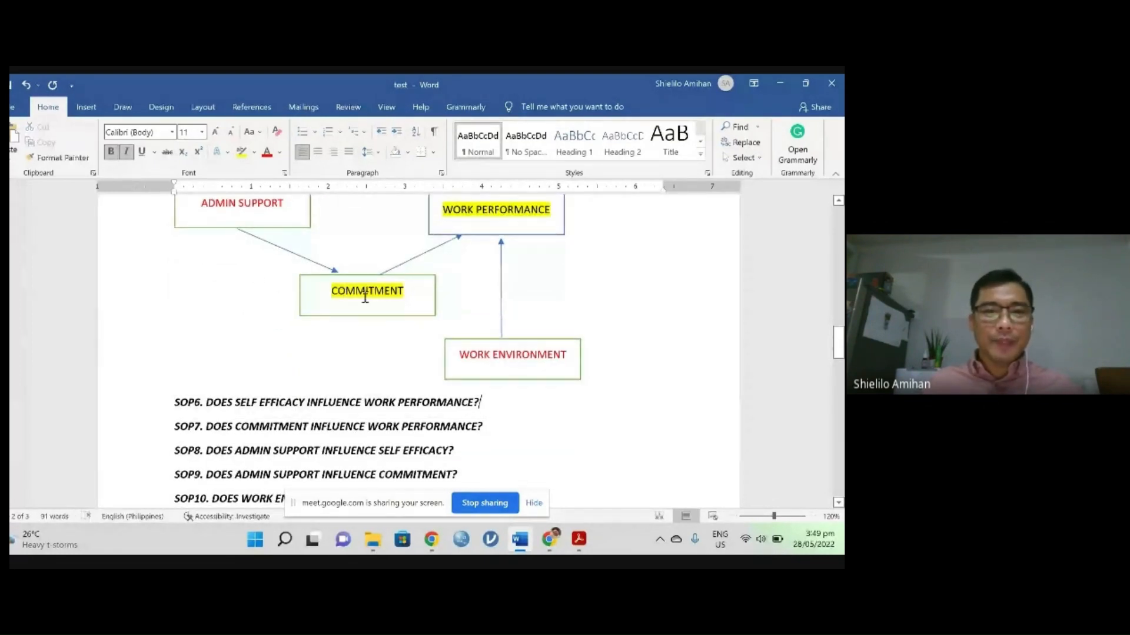
pyautogui.click(146, 436)
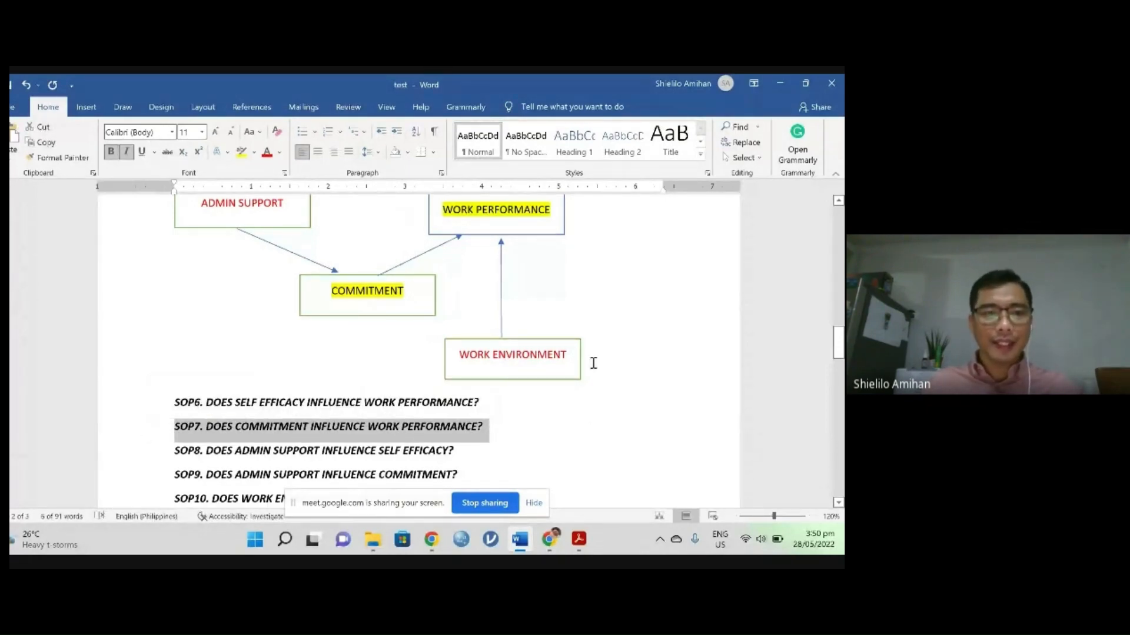
# Step: Compare questions SOP8, SOP9 and SOP10 with the ADMIN SUPPORT and WORK ENVIRONMENT arrows, and review all five questions together
pyautogui.scroll(1, 148, 252)
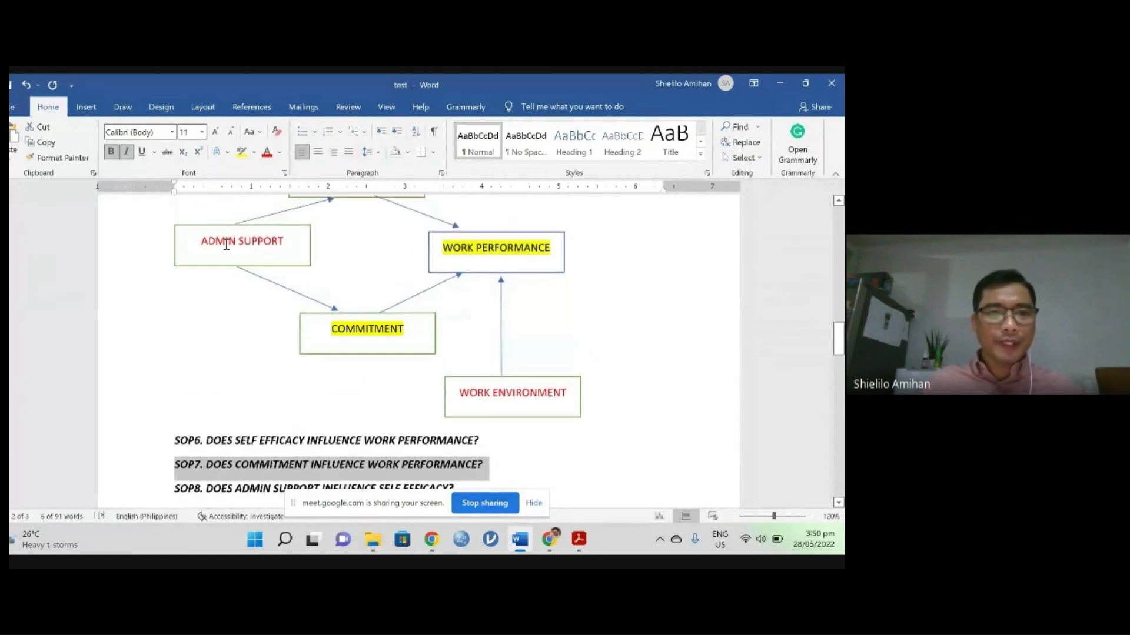
pyautogui.scroll(1, 303, 233)
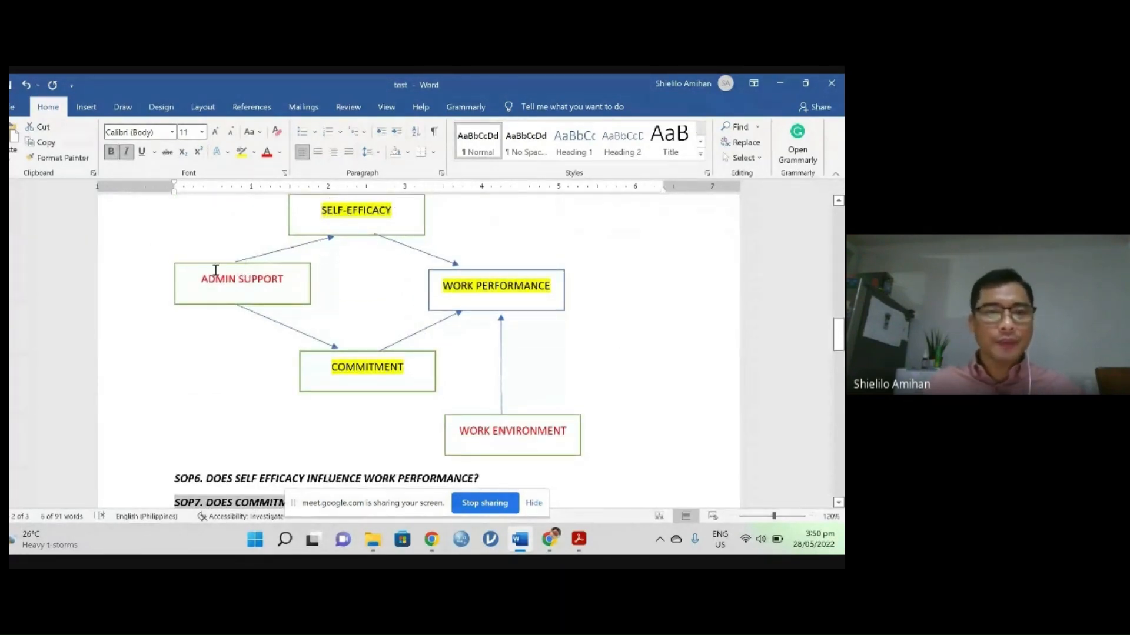
pyautogui.scroll(-3, 319, 296)
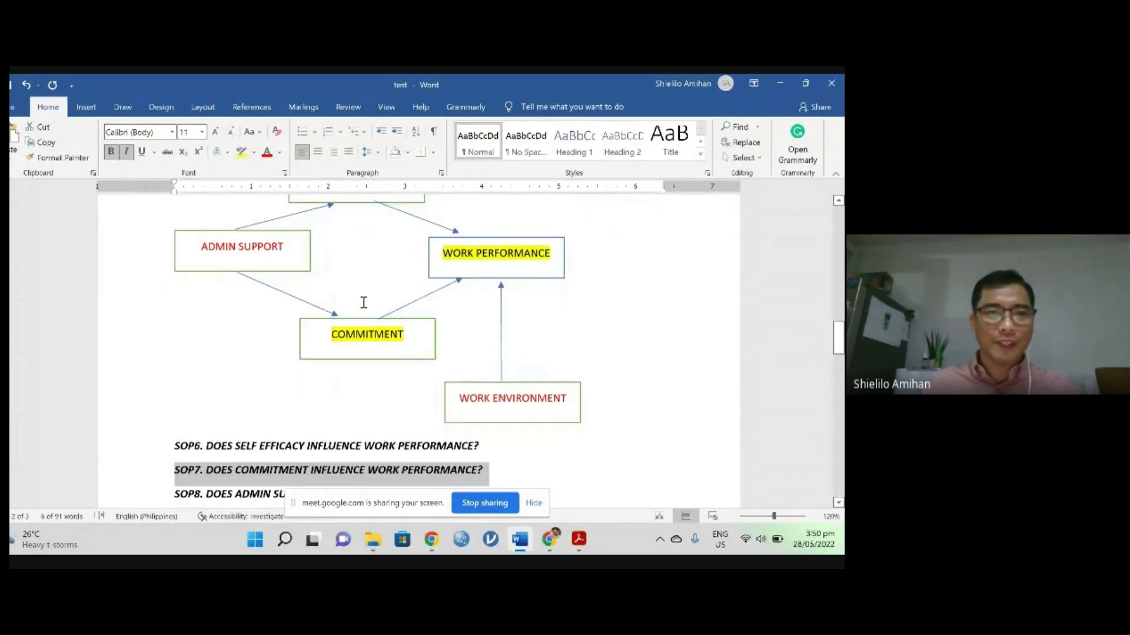
pyautogui.click(152, 413)
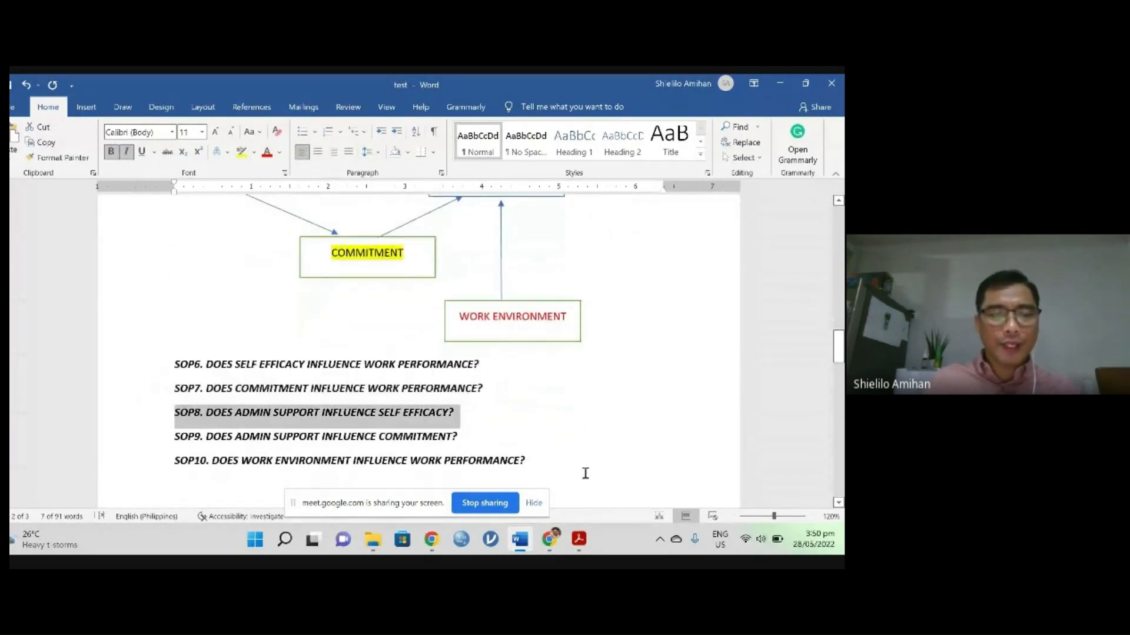
pyautogui.scroll(2, 365, 282)
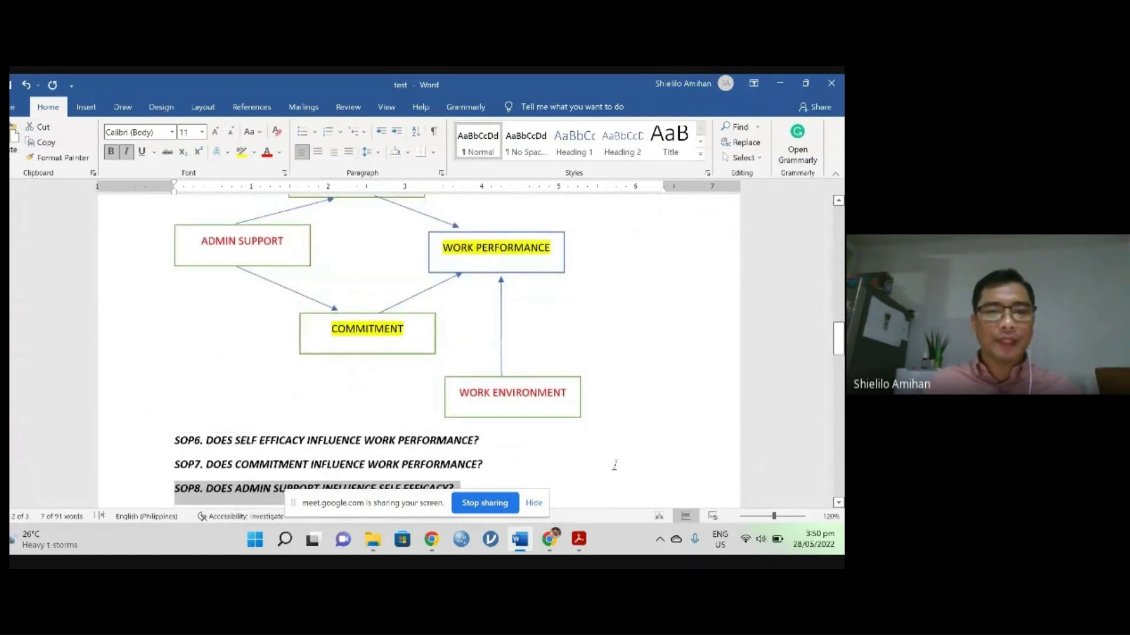
pyautogui.scroll(-2, 614, 465)
pyautogui.click(137, 439)
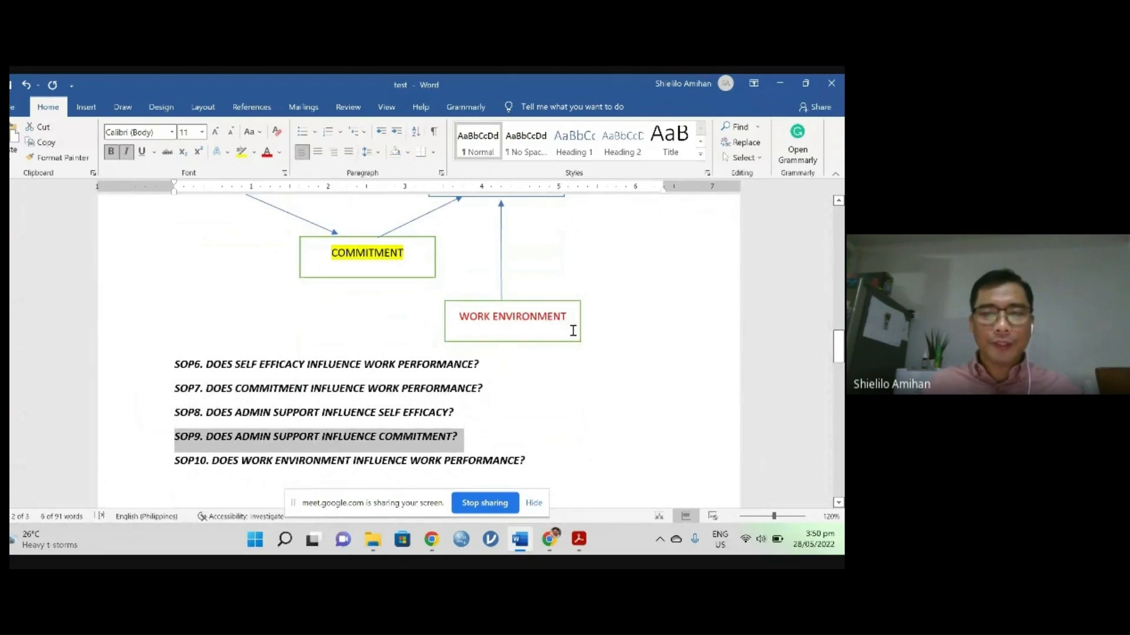
pyautogui.scroll(1, 596, 330)
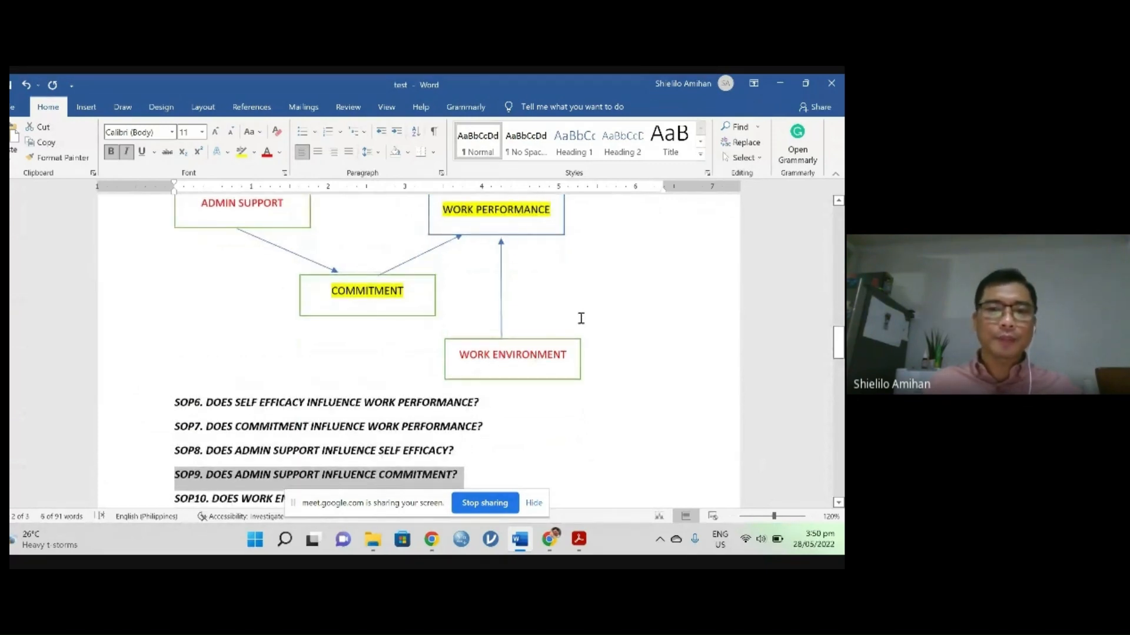
pyautogui.scroll(-2, 580, 318)
pyautogui.click(136, 434)
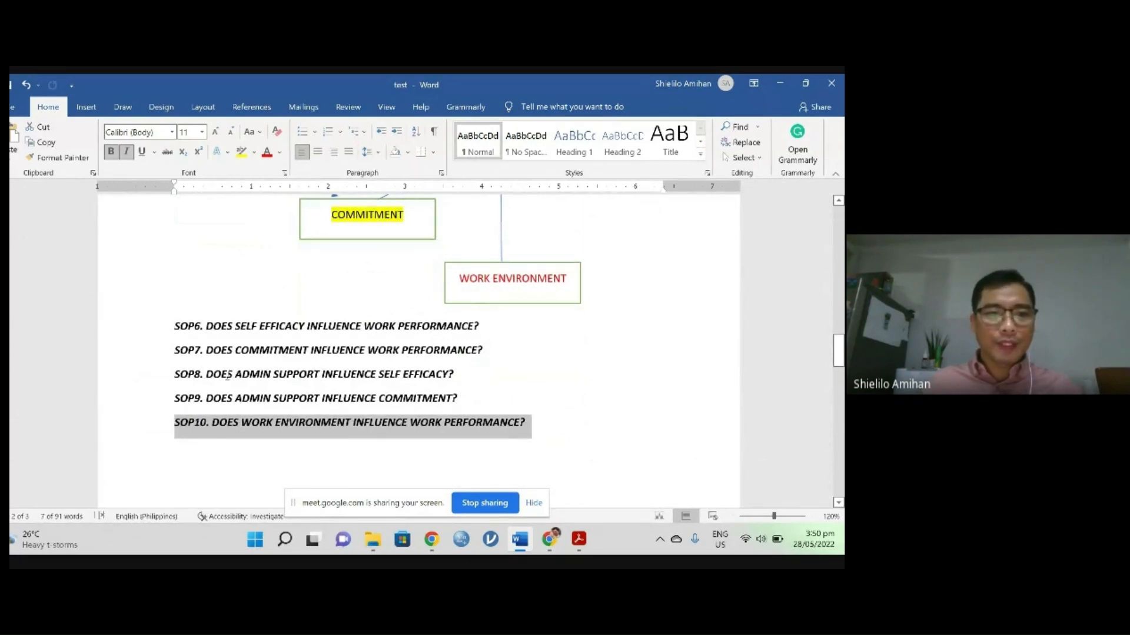
pyautogui.moveTo(130, 329); pyautogui.dragTo(135, 428)
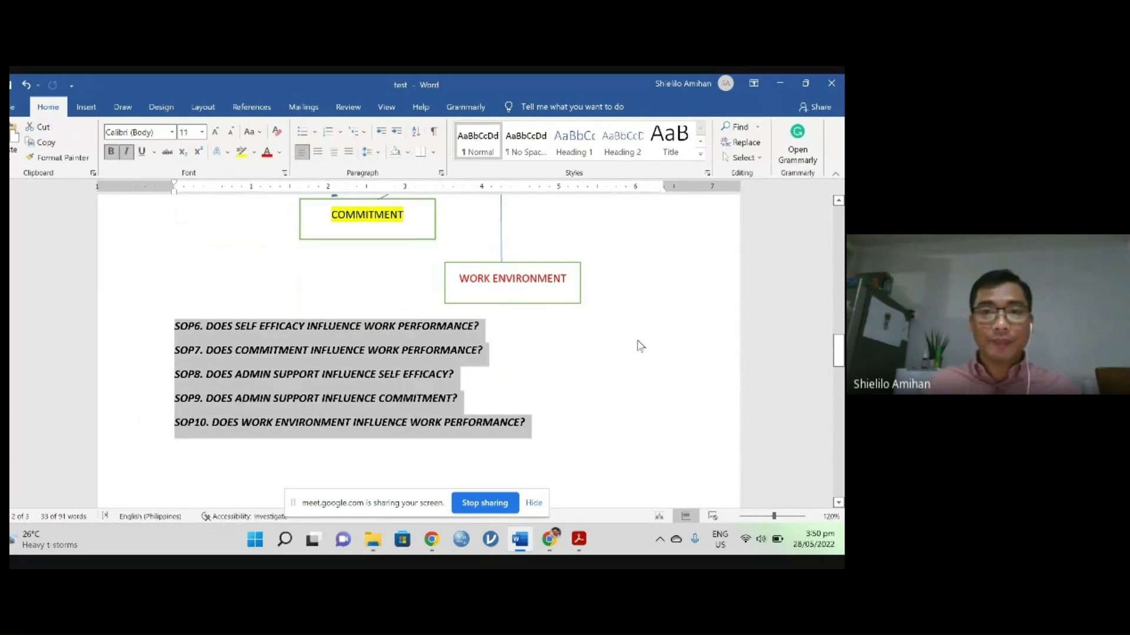
pyautogui.click(605, 330)
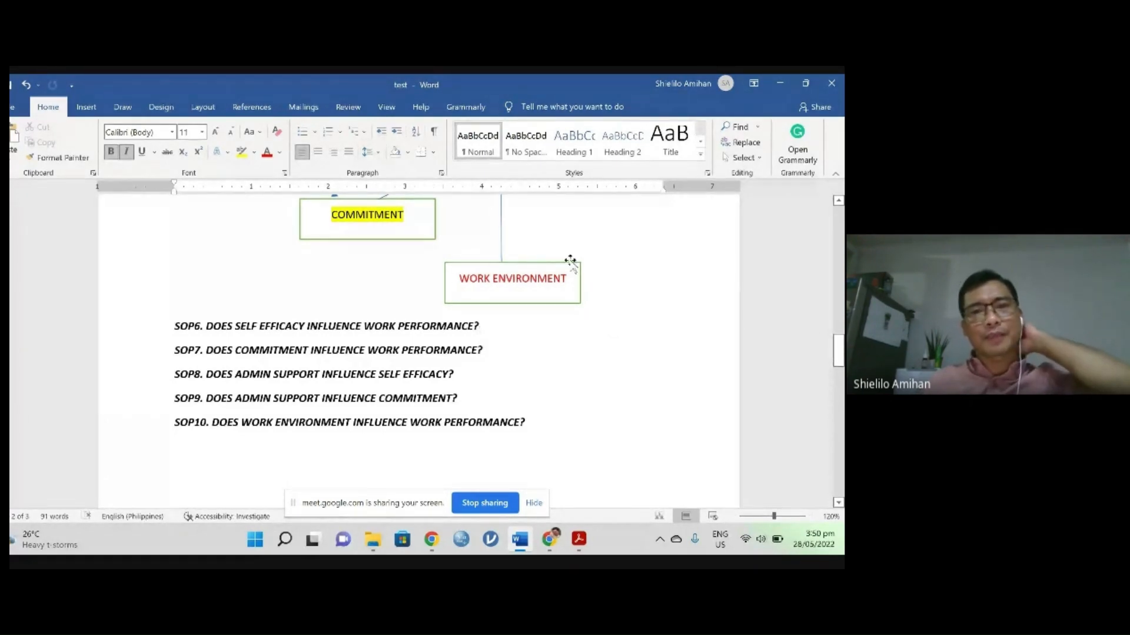
# Step: Review the whole expanded model diagram again together with the block of questions SOP6 to SOP10
pyautogui.scroll(3, 594, 324)
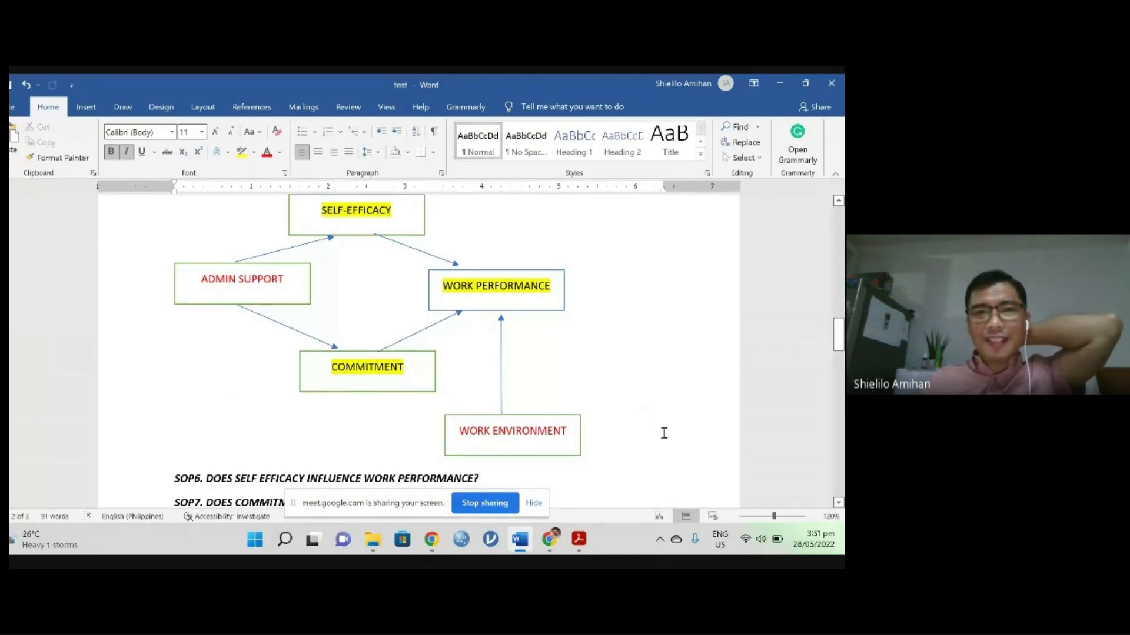
pyautogui.scroll(2, 693, 396)
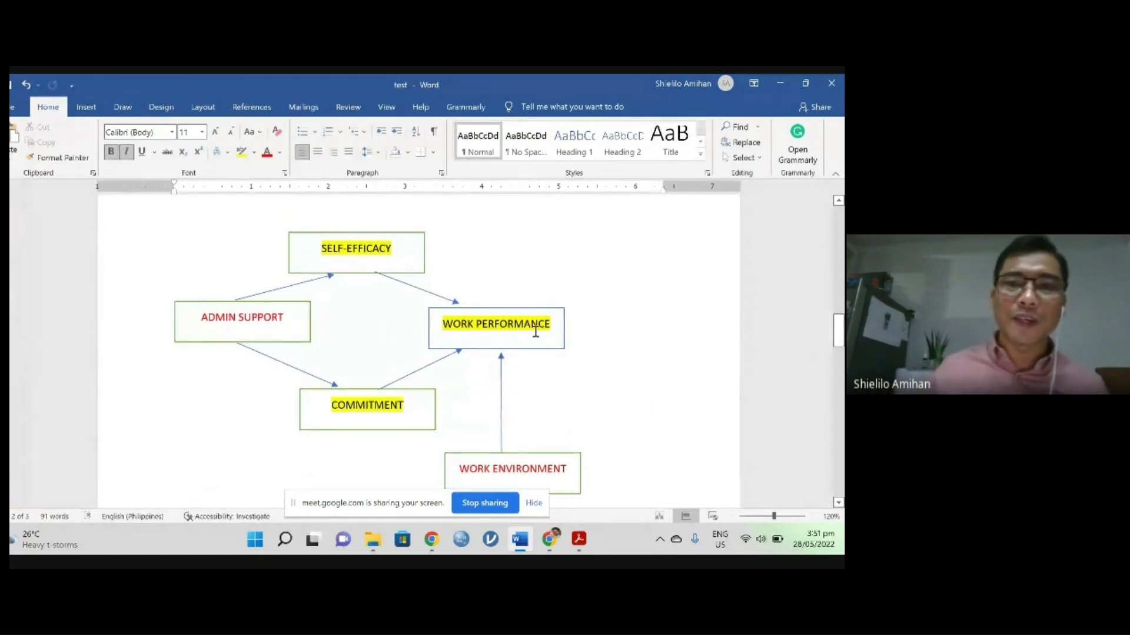
pyautogui.scroll(-2, 585, 312)
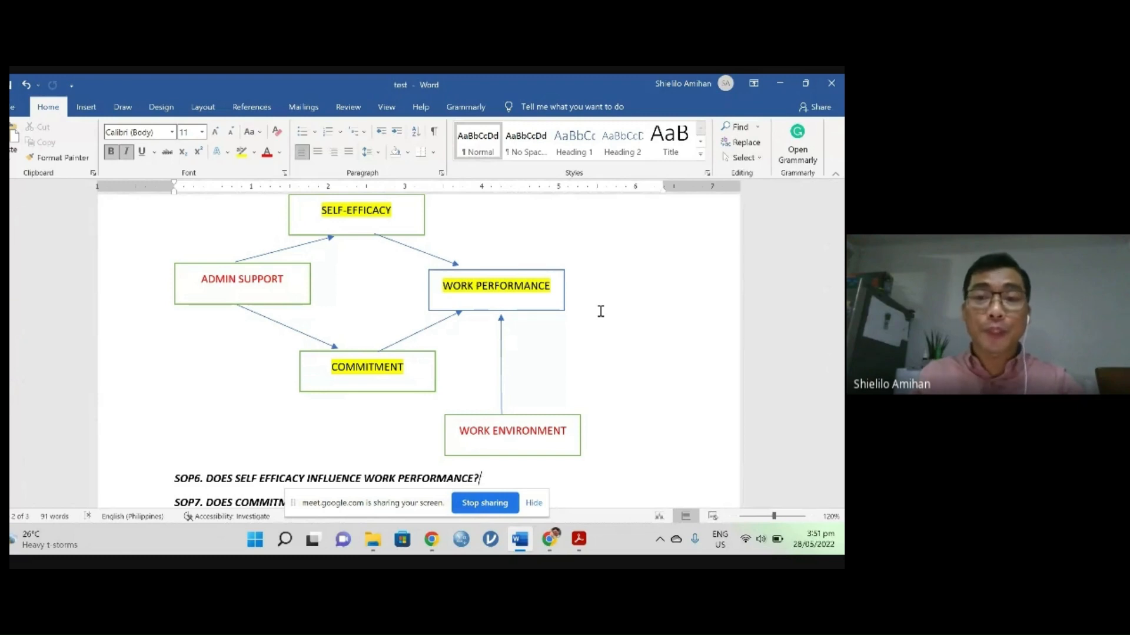
pyautogui.scroll(-1, 575, 342)
pyautogui.scroll(-5, 576, 342)
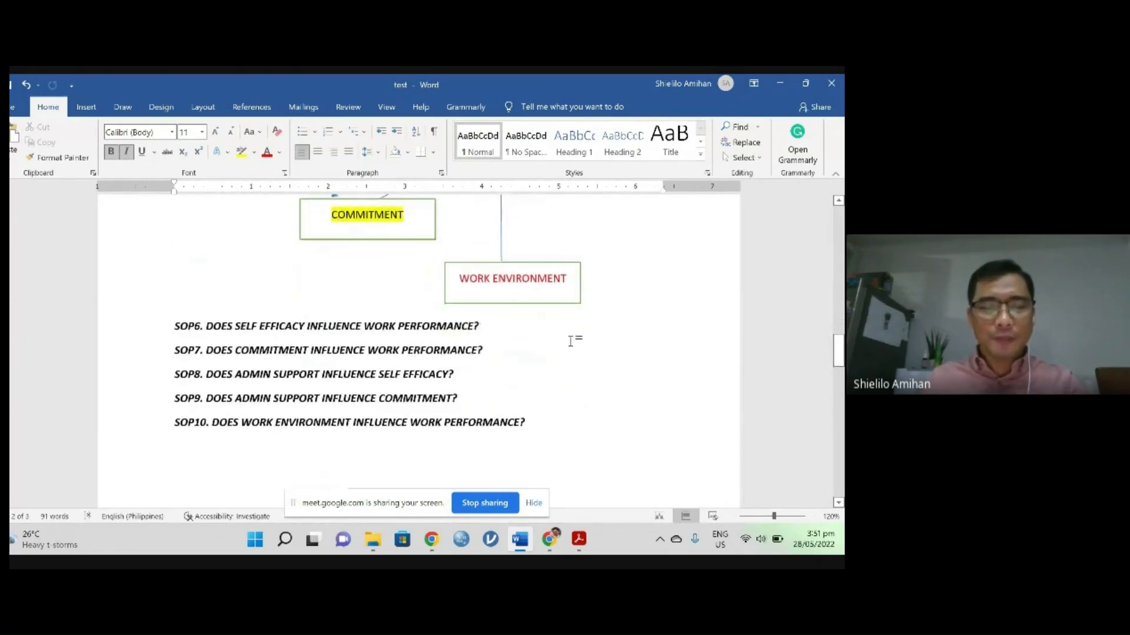
pyautogui.moveTo(156, 330); pyautogui.dragTo(647, 439)
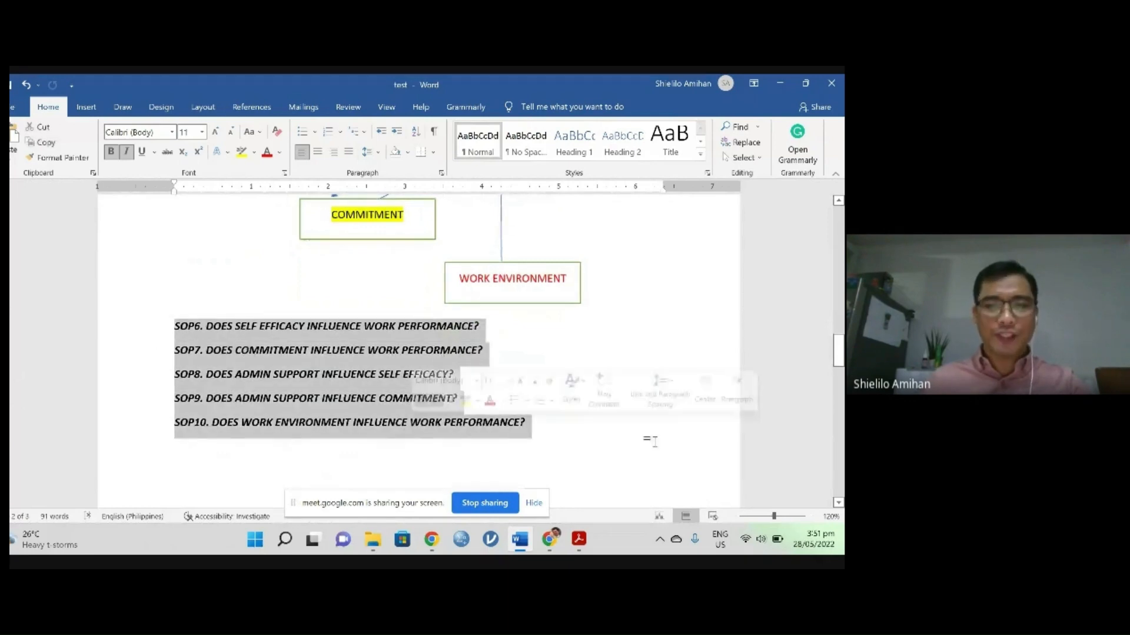
pyautogui.click(610, 470)
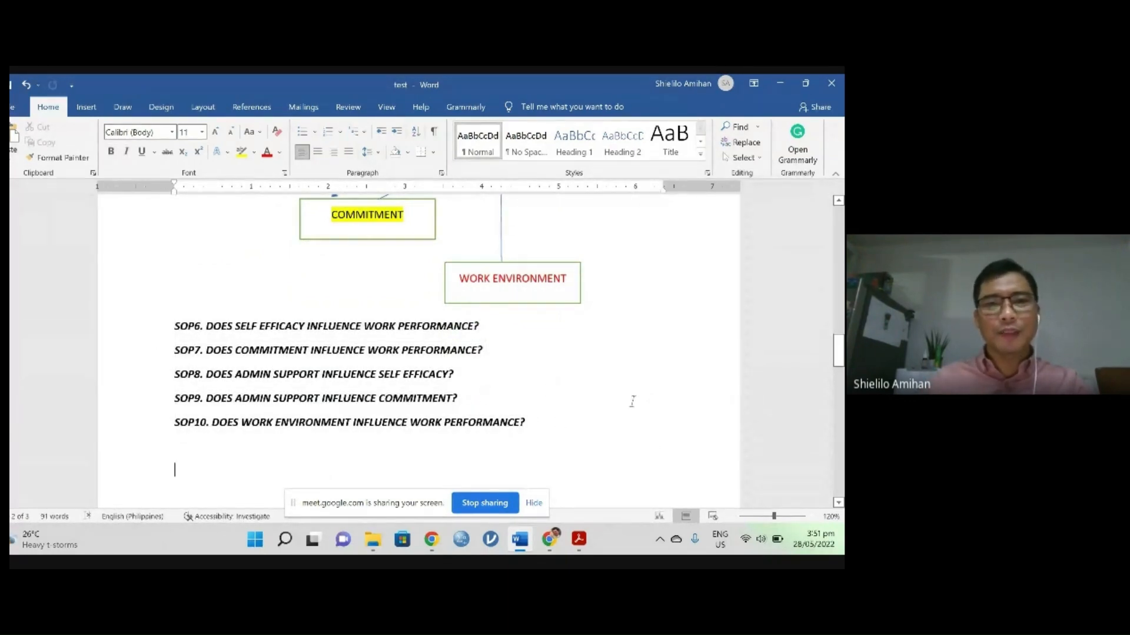
# Step: Return to the expanded model diagram and select the COMMITMENT box, followed by the WORK PERFORMANCE box
pyautogui.scroll(5, 671, 383)
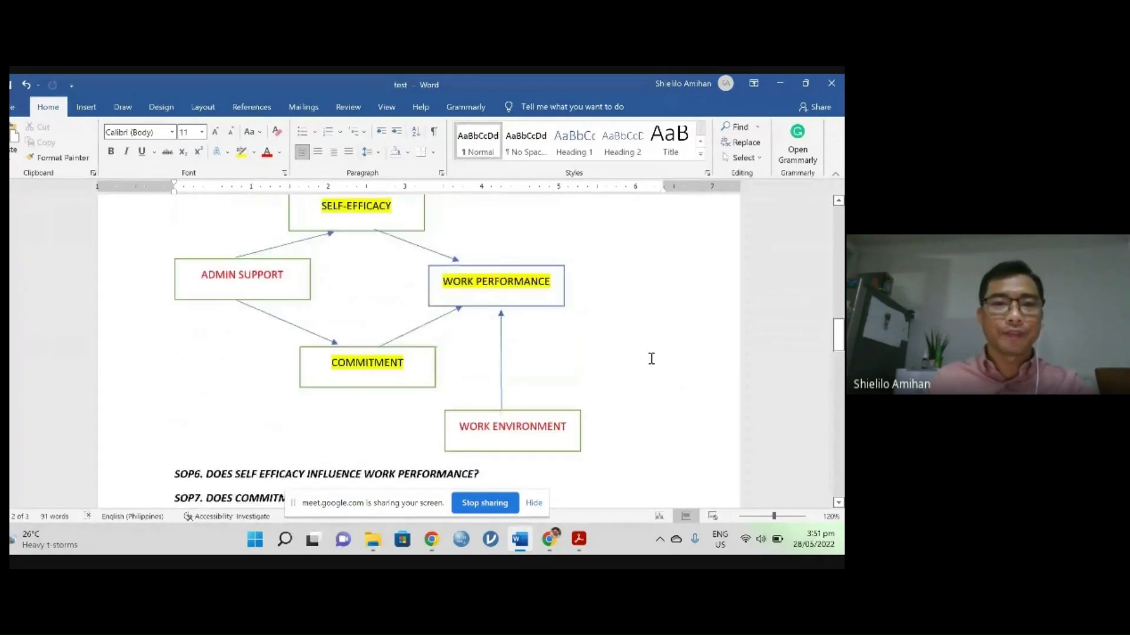
pyautogui.scroll(1, 652, 358)
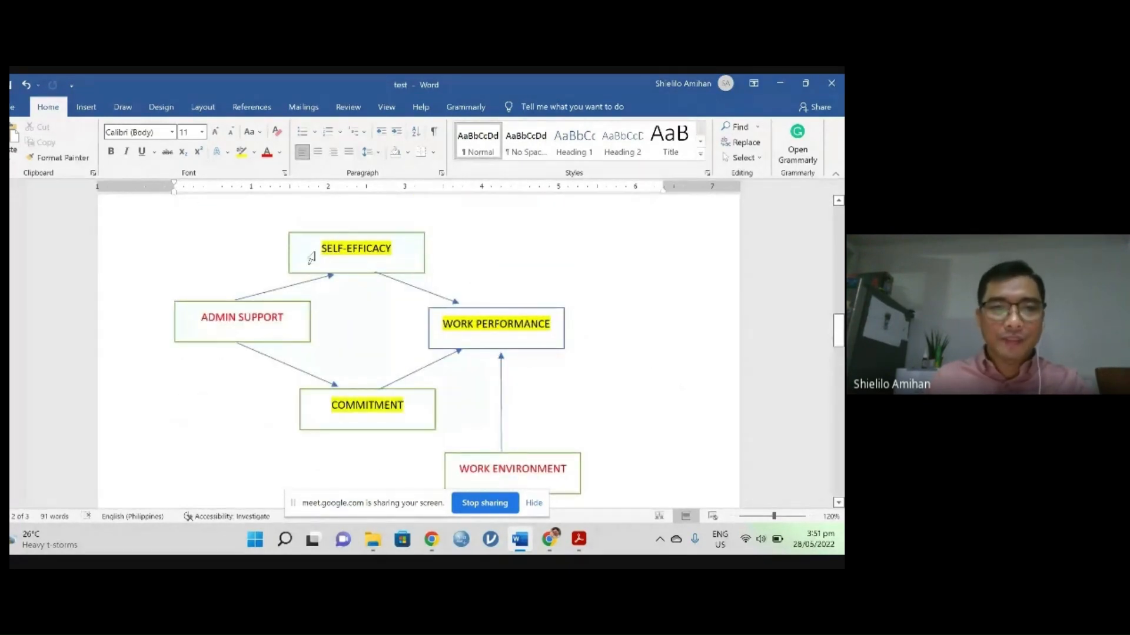
pyautogui.click(408, 406)
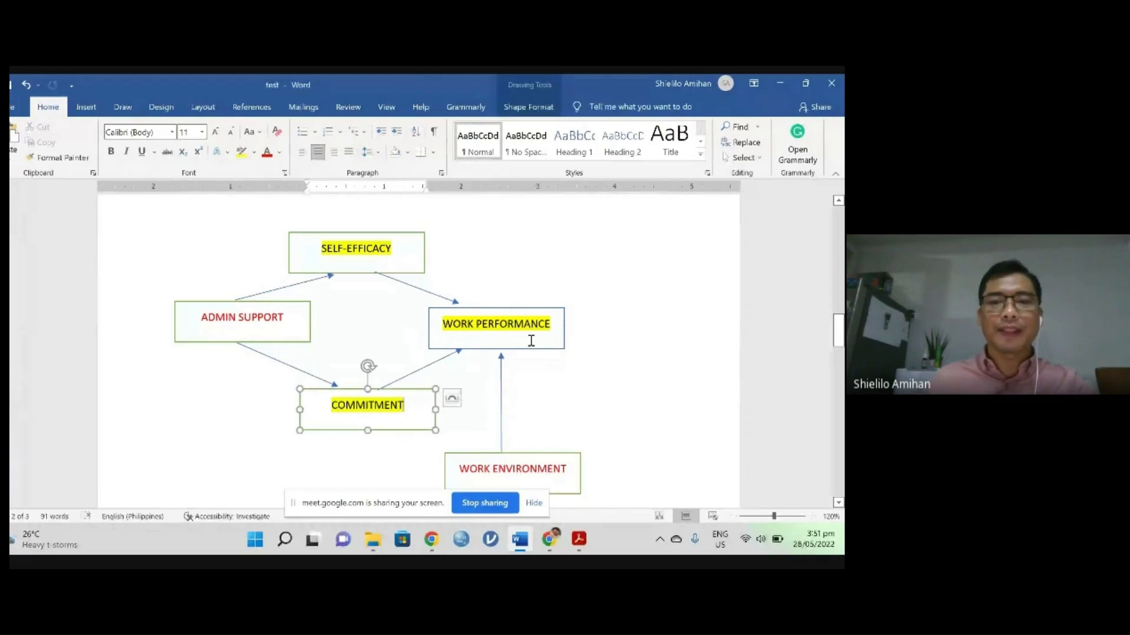
pyautogui.click(560, 327)
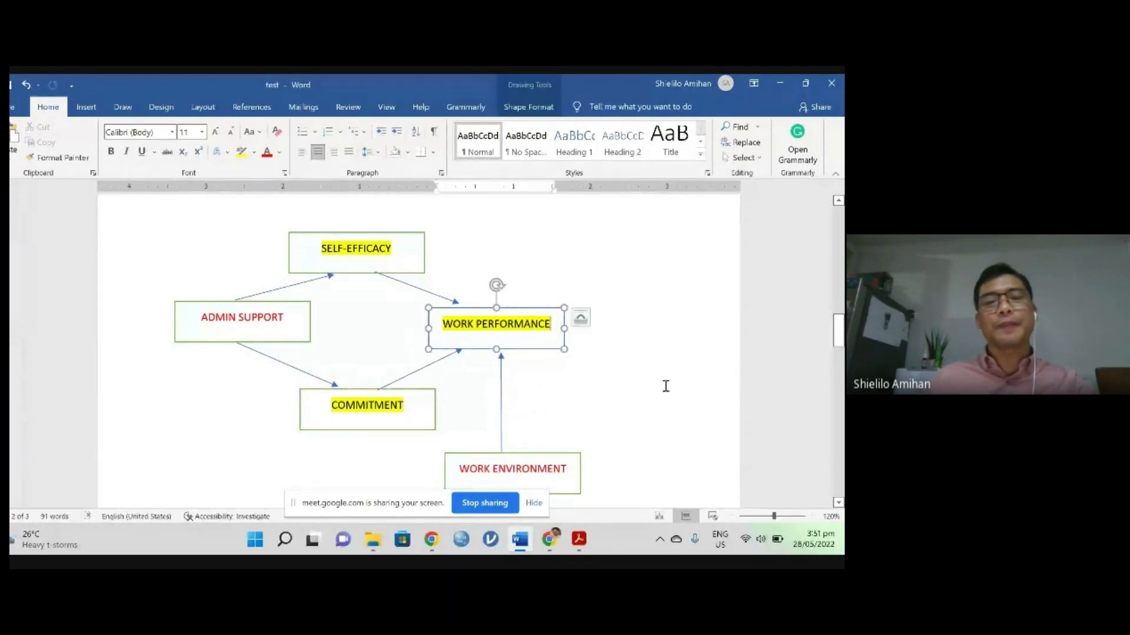
# Step: Select the ADMIN SUPPORT box in the model diagram, followed by the WORK ENVIRONMENT box
pyautogui.click(288, 317)
pyautogui.scroll(-1, 624, 425)
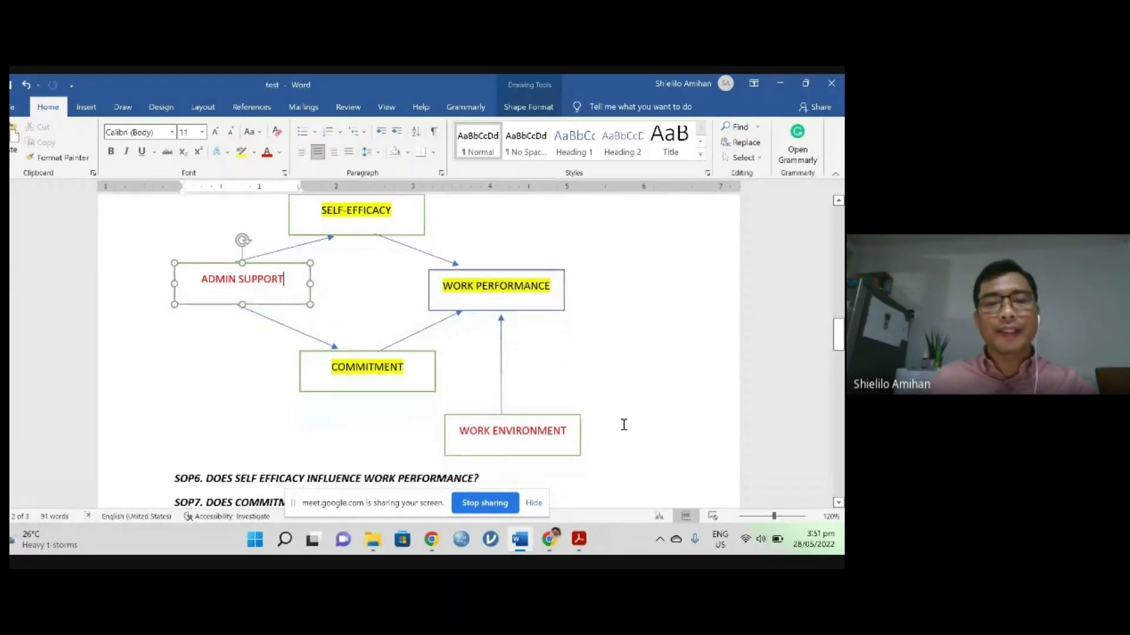
pyautogui.click(557, 431)
pyautogui.click(650, 444)
# Step: Review questions SOP6 to SOP10 against the expanded model diagram, going back and forth between the two
pyautogui.scroll(-2, 220, 372)
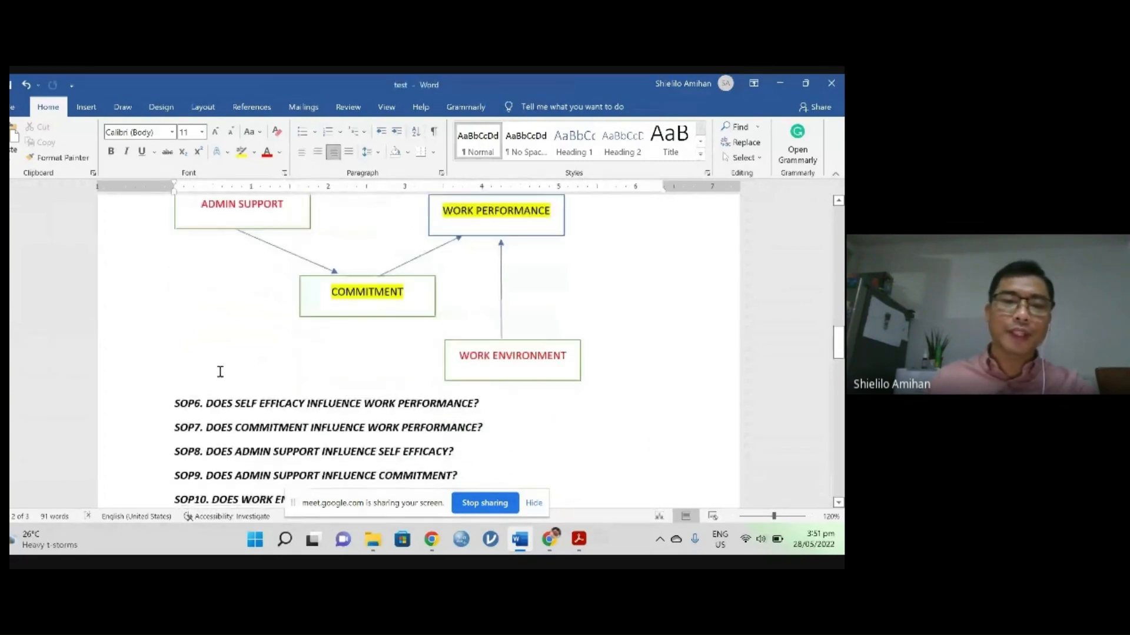
pyautogui.moveTo(156, 429); pyautogui.dragTo(156, 473)
pyautogui.click(634, 412)
pyautogui.scroll(2, 647, 411)
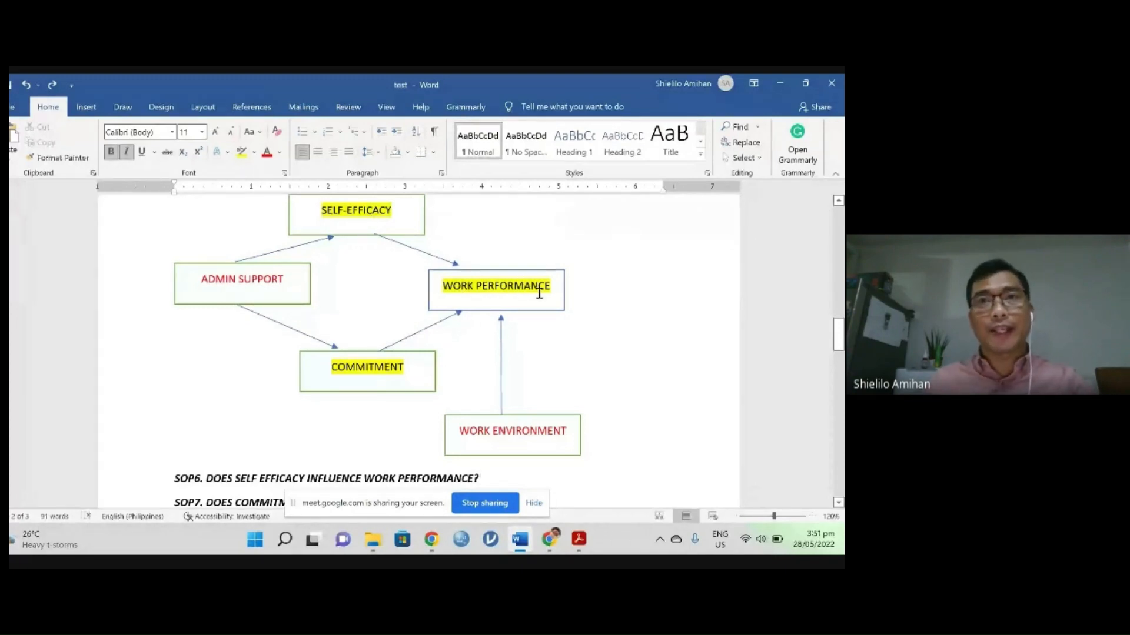
pyautogui.scroll(-6, 673, 347)
pyautogui.scroll(-8, 619, 343)
pyautogui.scroll(4, 593, 353)
pyautogui.scroll(8, 602, 356)
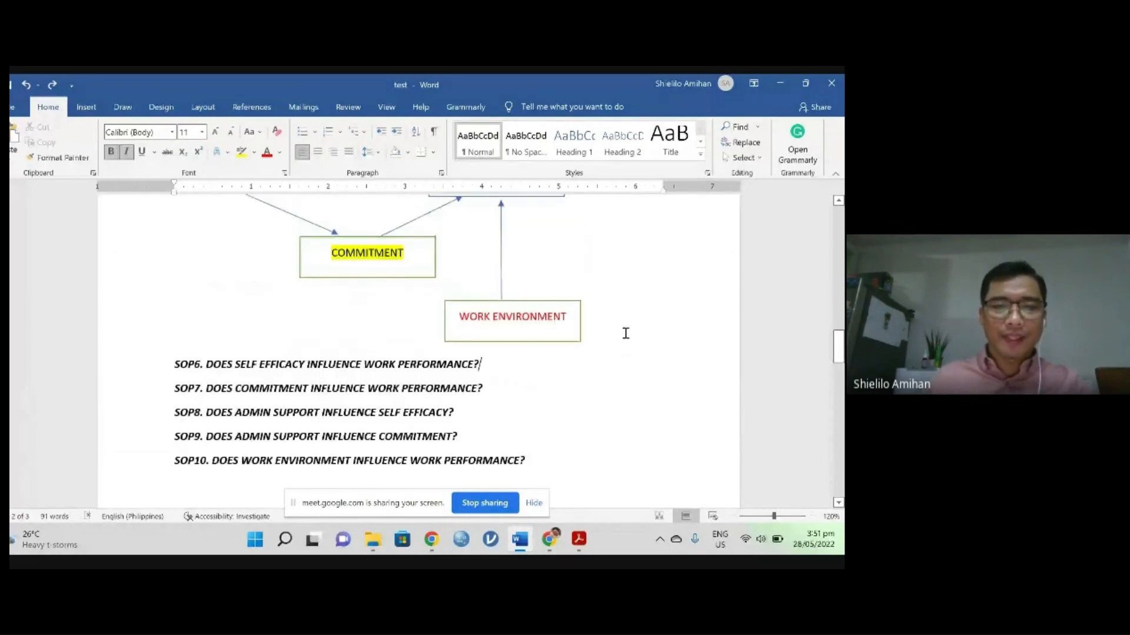
# Step: Switch to jamovi, browse the available modules in the jamovi library, and check which analyses SEM offers
pyautogui.click(491, 540)
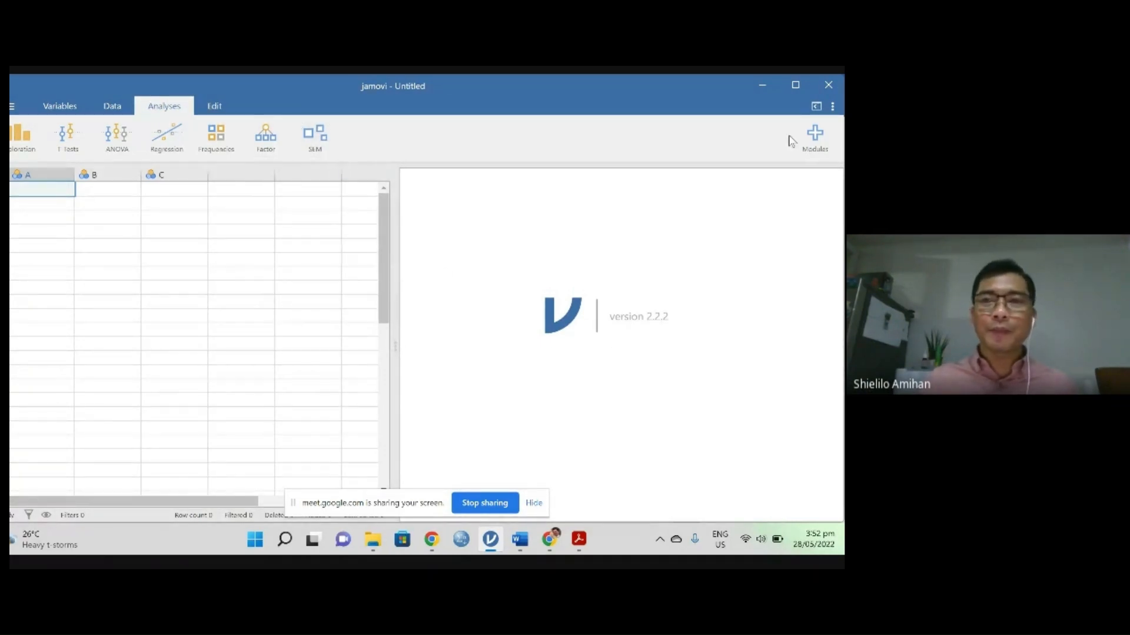
pyautogui.click(819, 147)
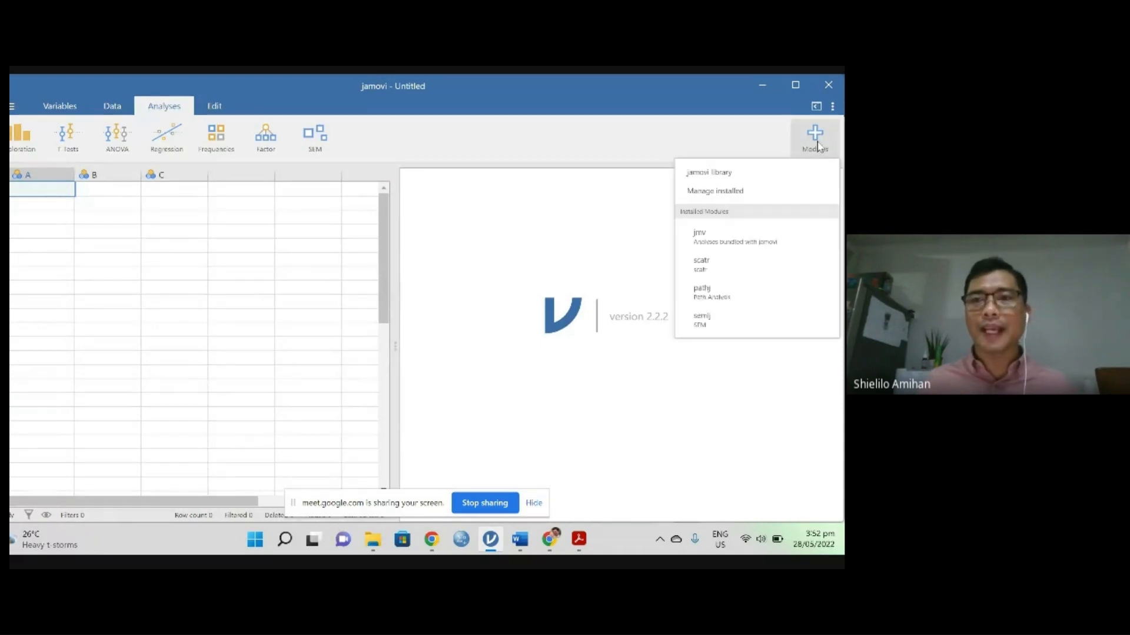
pyautogui.click(730, 175)
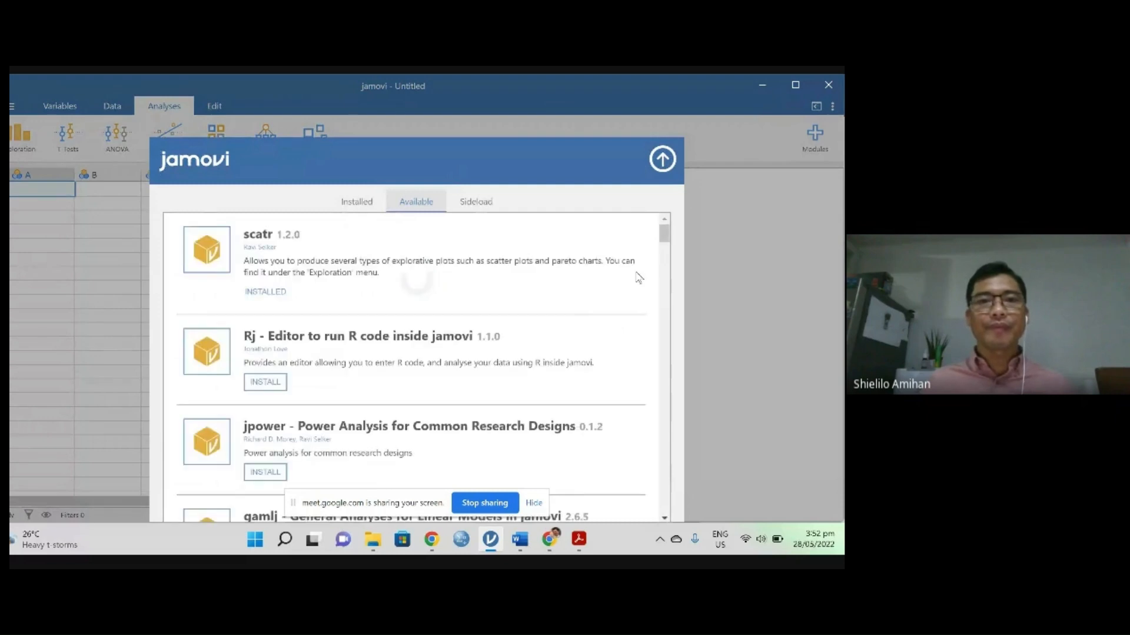
pyautogui.scroll(-3, 547, 293)
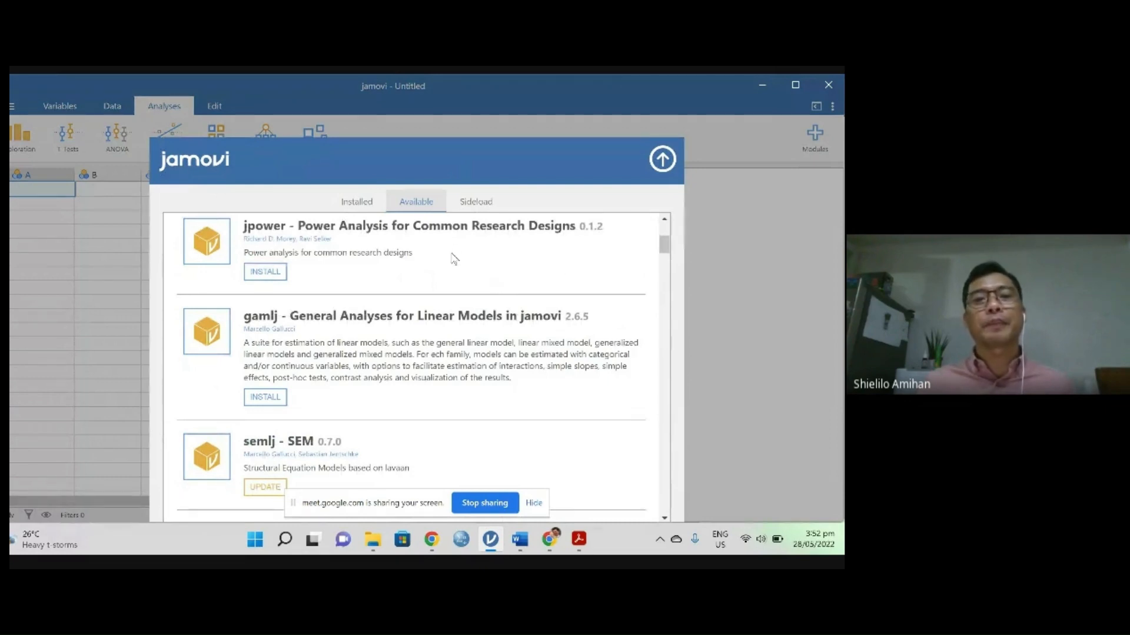
pyautogui.scroll(-4, 467, 283)
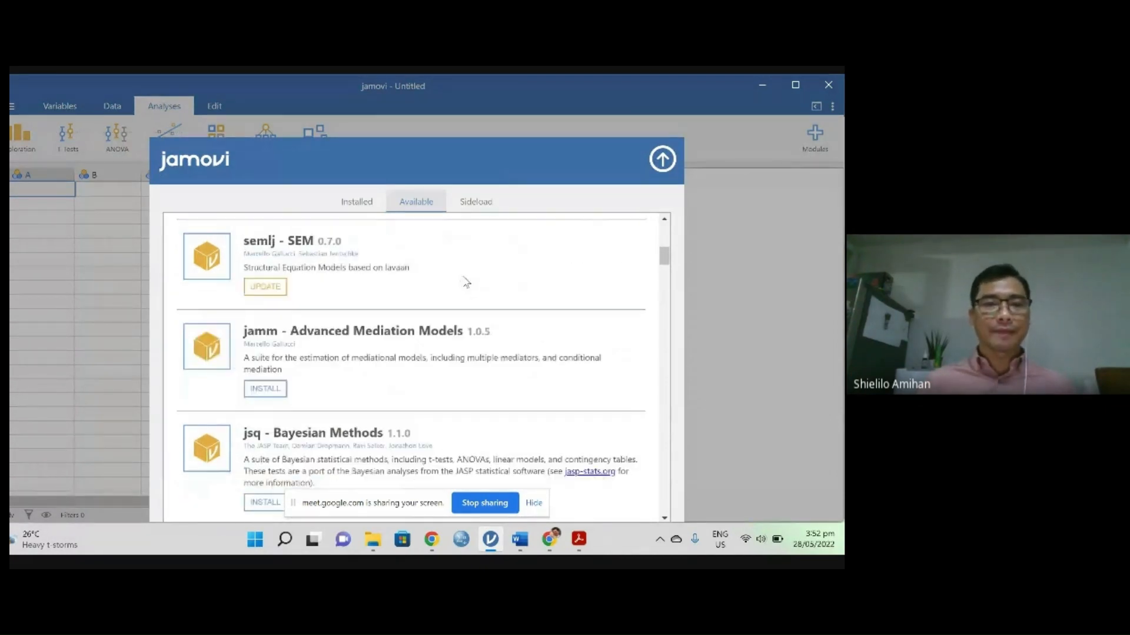
pyautogui.scroll(1, 473, 281)
pyautogui.scroll(-2, 474, 281)
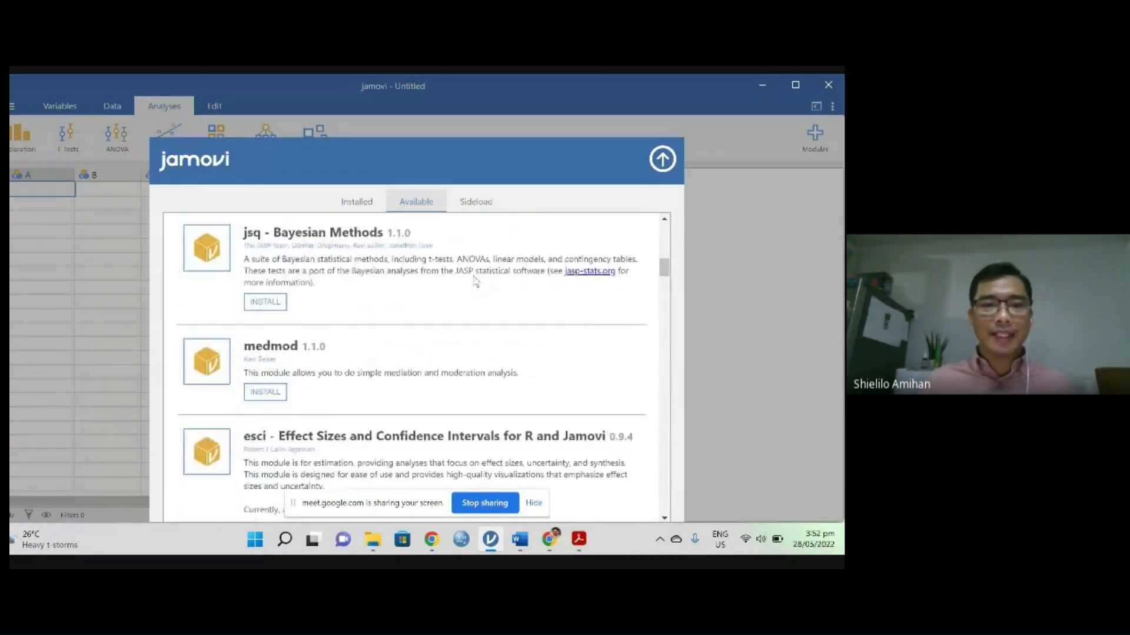
pyautogui.scroll(-1, 382, 266)
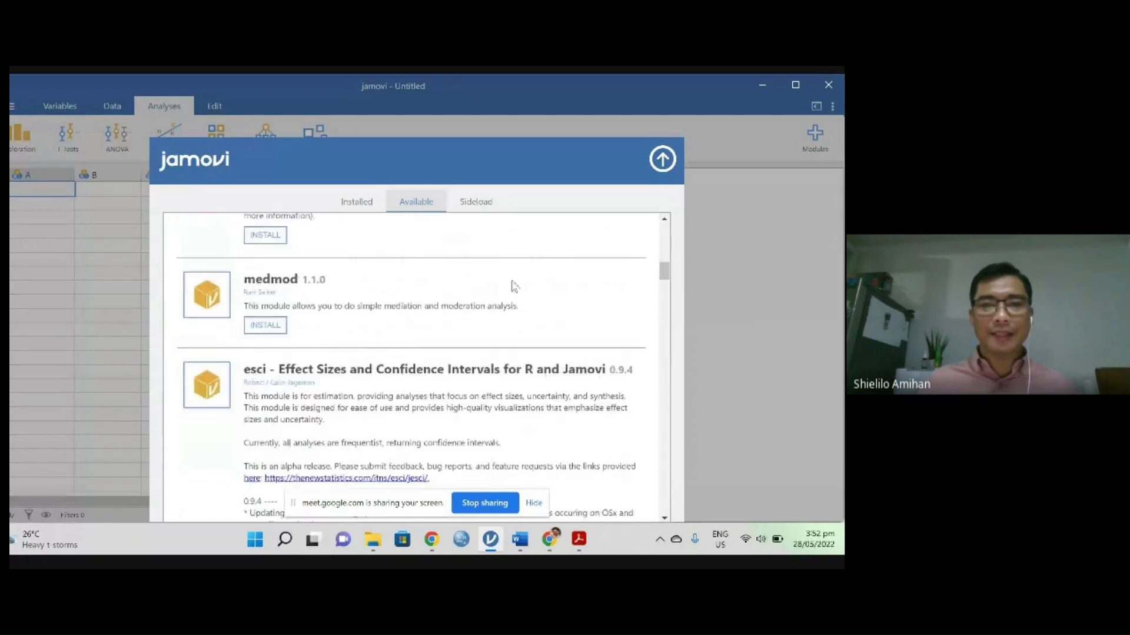
pyautogui.click(662, 159)
pyautogui.click(315, 136)
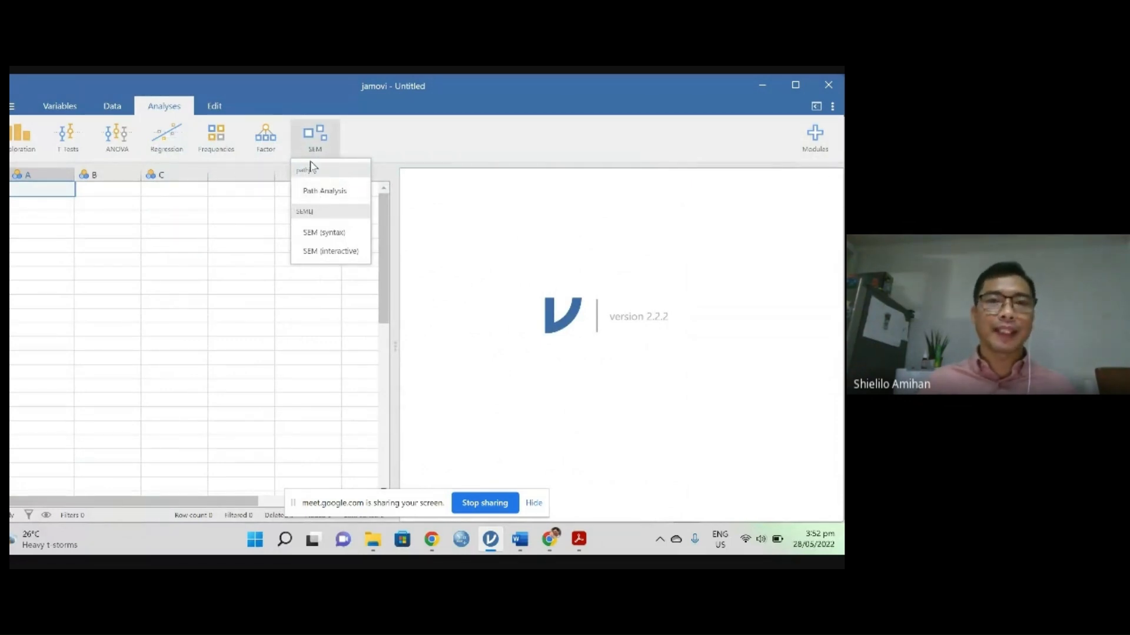
pyautogui.click(202, 257)
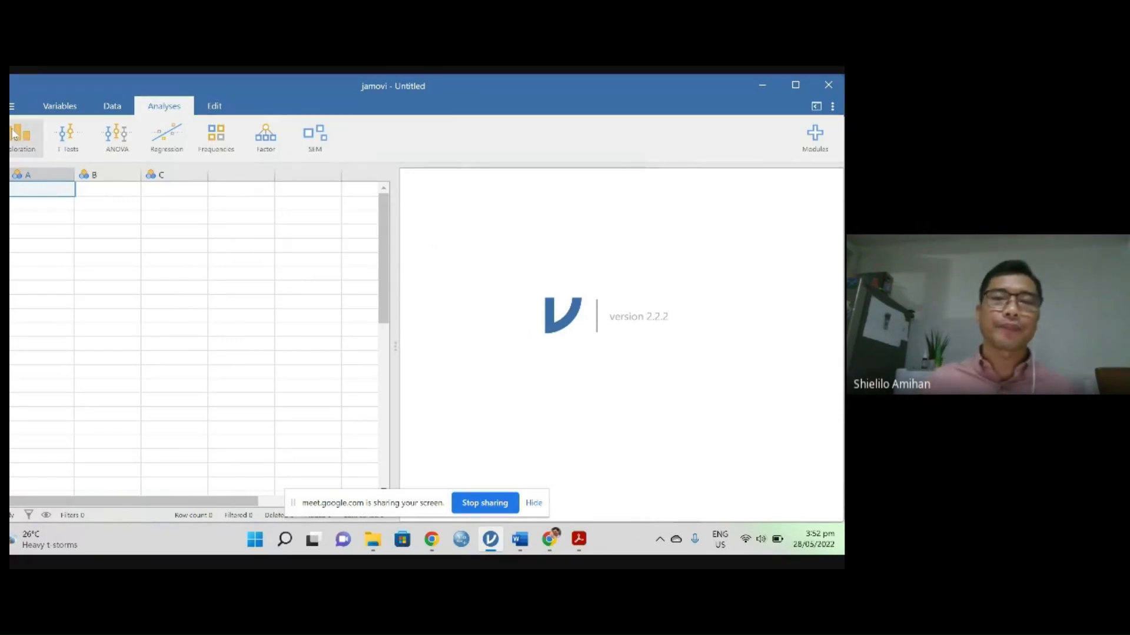
# Step: Open the data file "sample for path analysis" from the recent files in the file browser
pyautogui.click(12, 107)
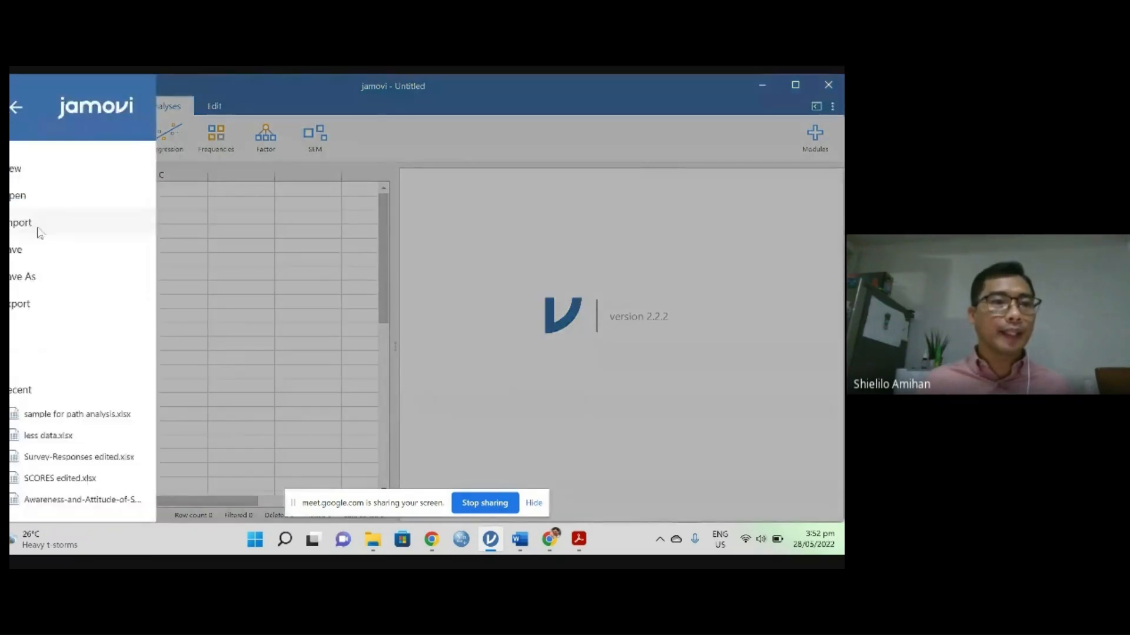
pyautogui.click(59, 196)
pyautogui.click(451, 98)
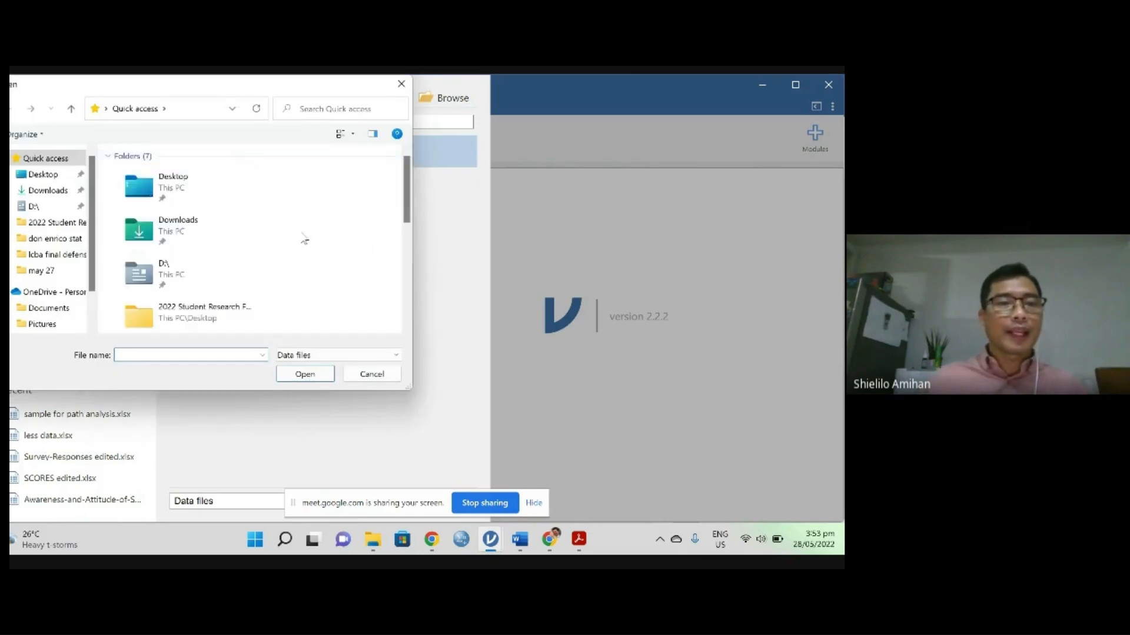
pyautogui.scroll(-4, 301, 242)
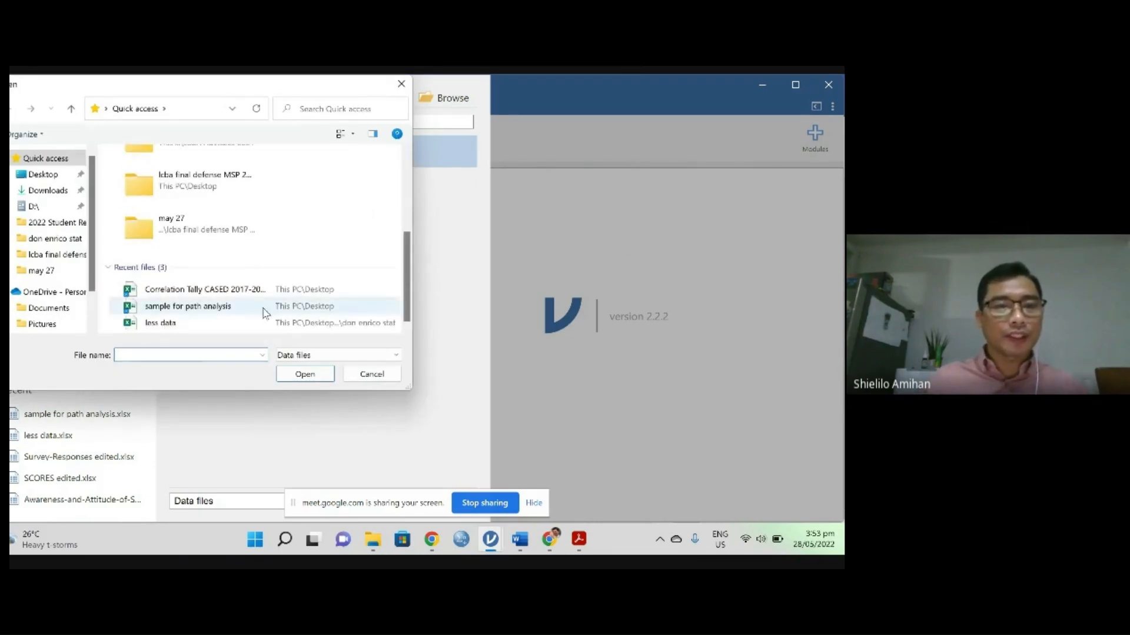
pyautogui.click(228, 309)
pyautogui.click(312, 375)
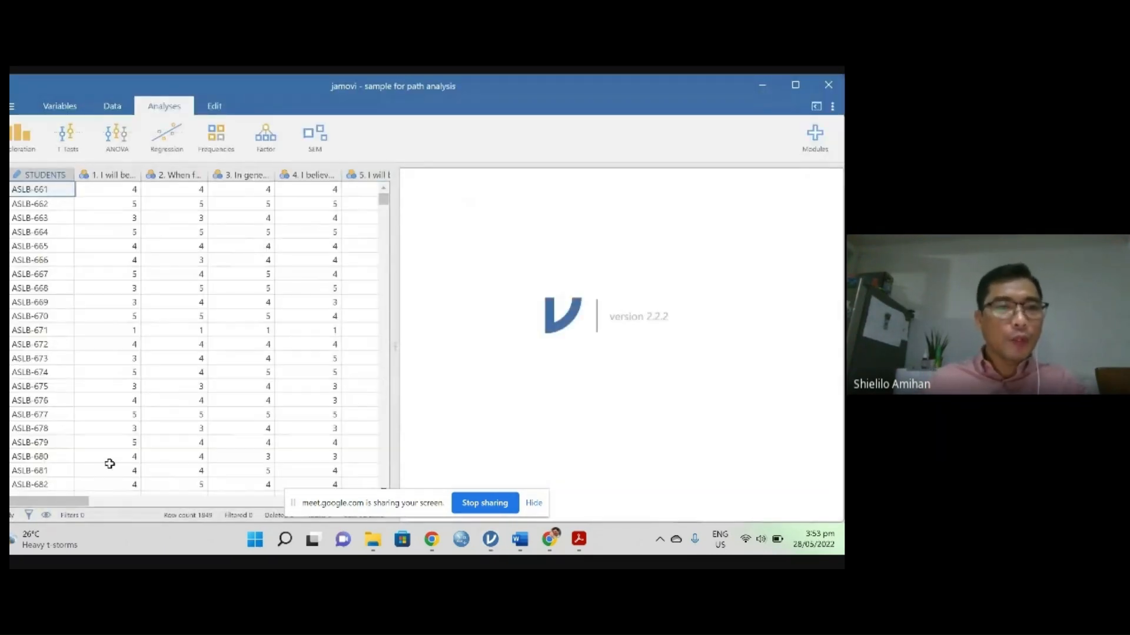
# Step: Look through the student responses and the variable list, including SELF EFFICACY, COMMITMENT, WORK ENVIRONMENT, WORK PERFORMANCE and ADMIN SUPPORT
pyautogui.scroll(-1, 143, 388)
pyautogui.scroll(-1, 143, 387)
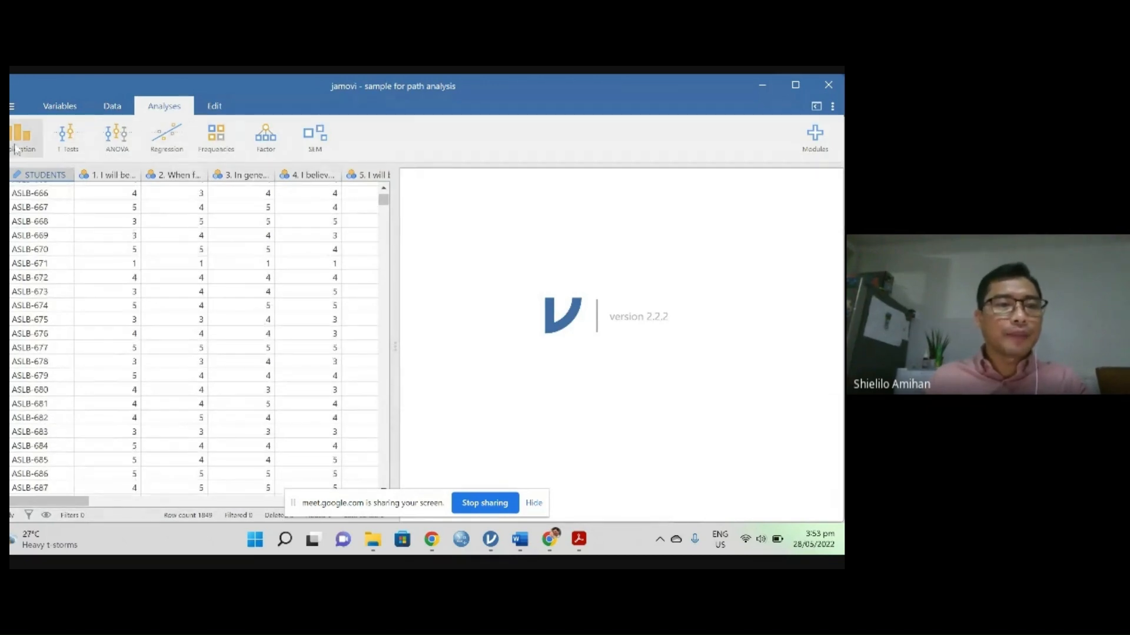
pyautogui.click(61, 109)
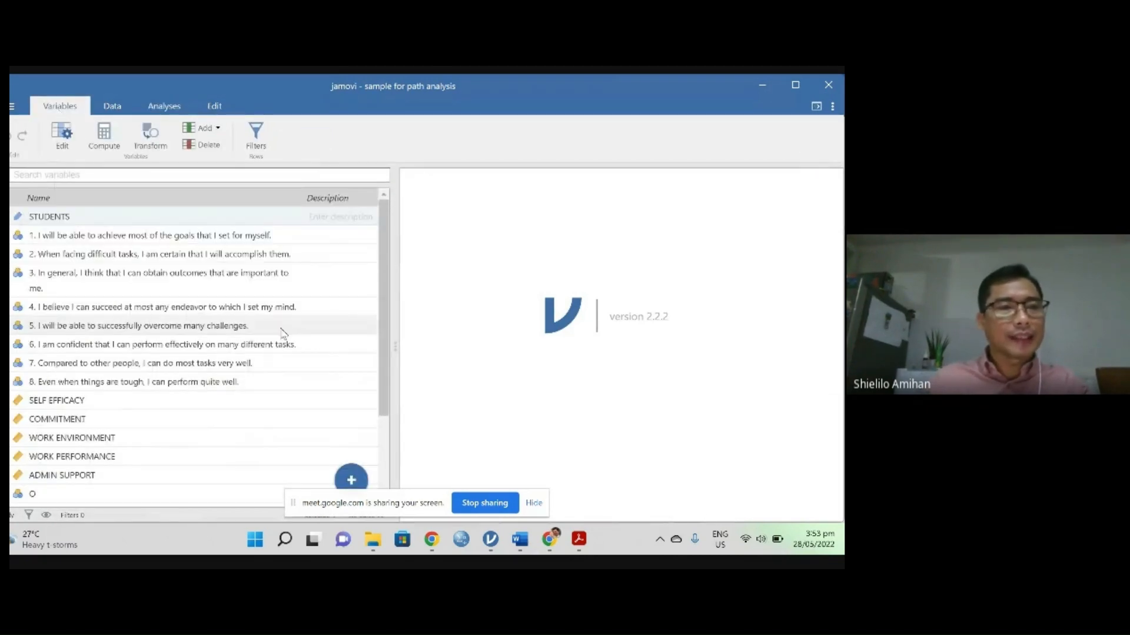
pyautogui.scroll(-2, 290, 325)
pyautogui.scroll(-2, 282, 329)
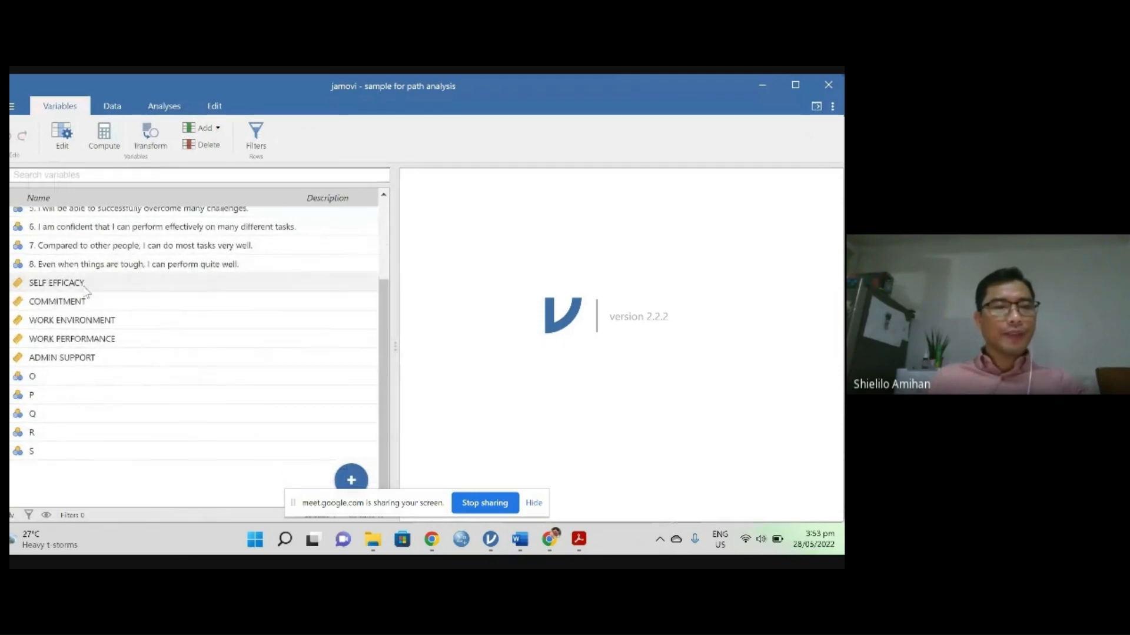
pyautogui.click(52, 303)
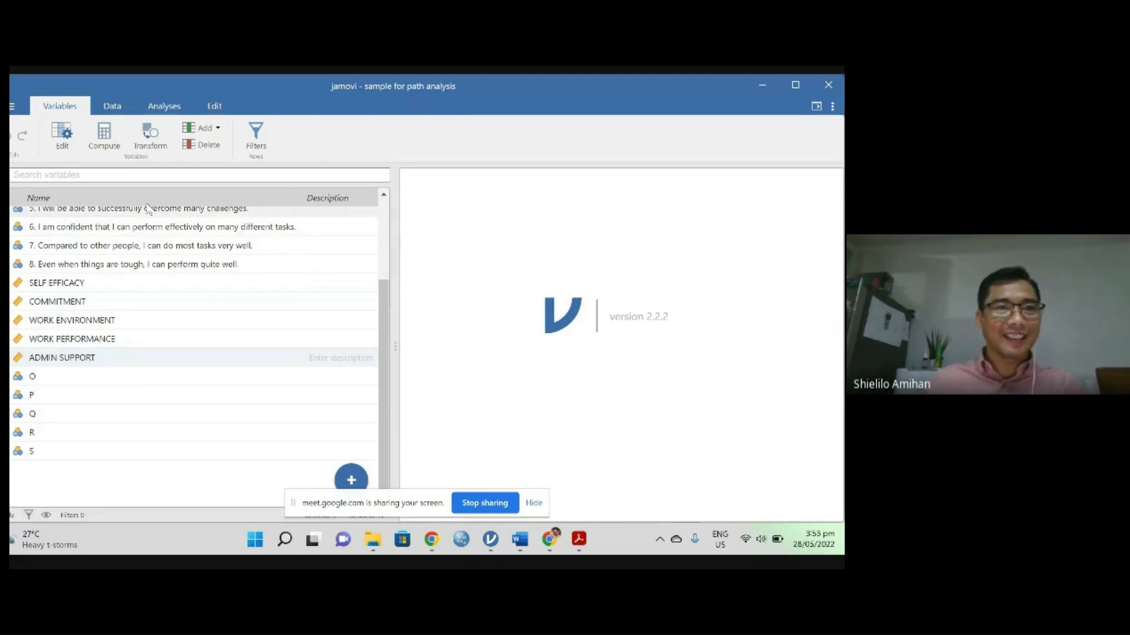
# Step: Start a Path Analysis on the loaded data and consult the expanded model diagram in Word
pyautogui.click(165, 106)
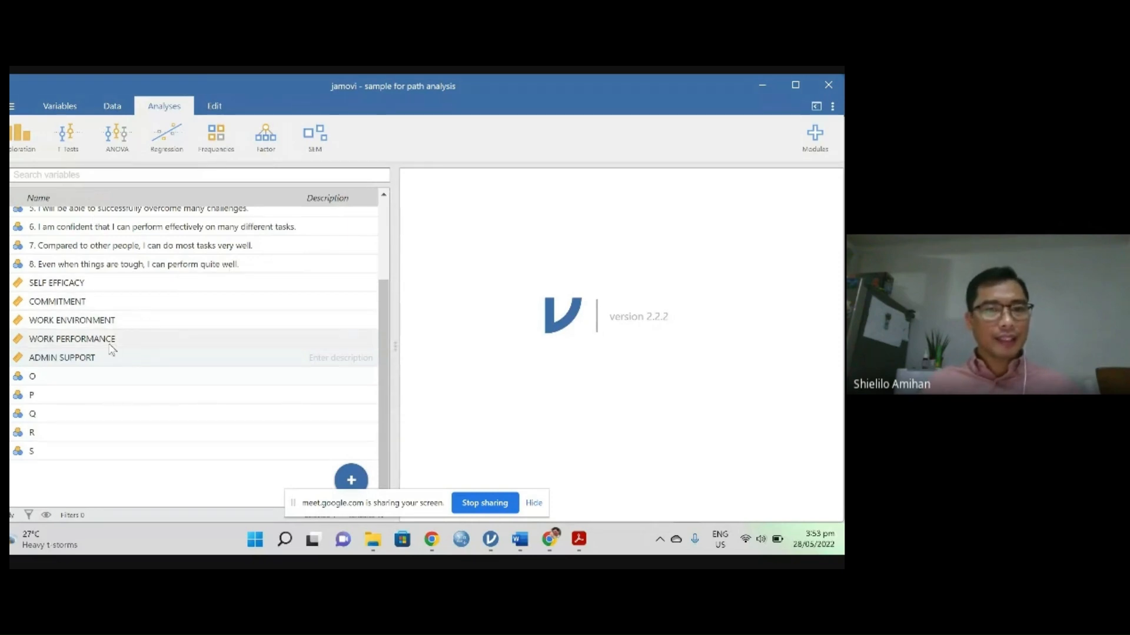
pyautogui.click(318, 143)
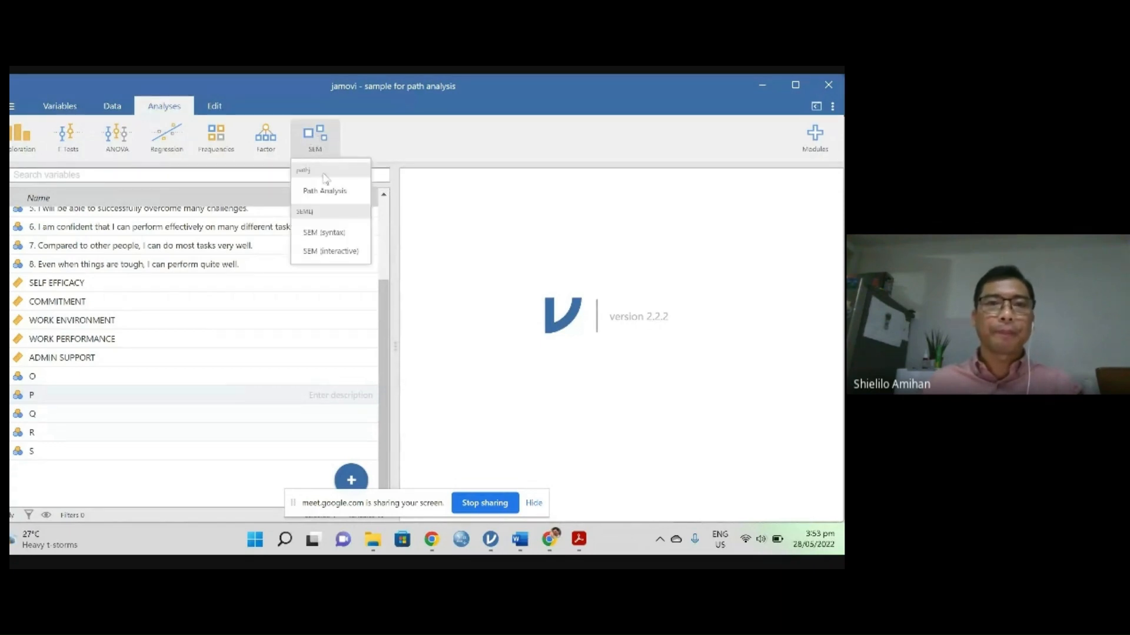
pyautogui.click(322, 192)
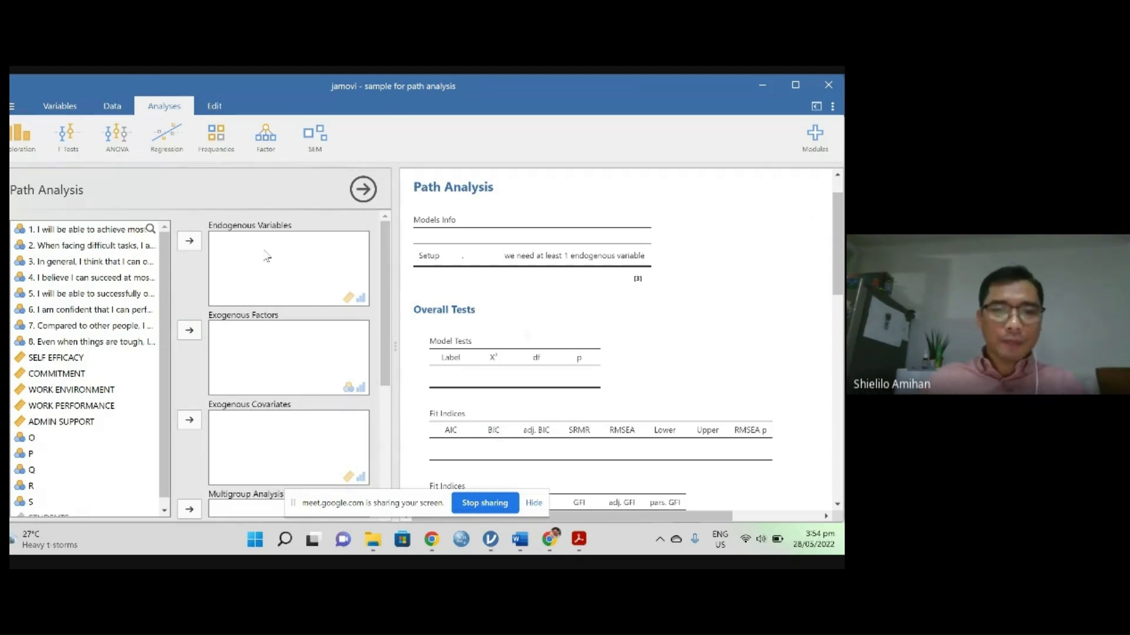
pyautogui.click(520, 539)
pyautogui.scroll(5, 479, 357)
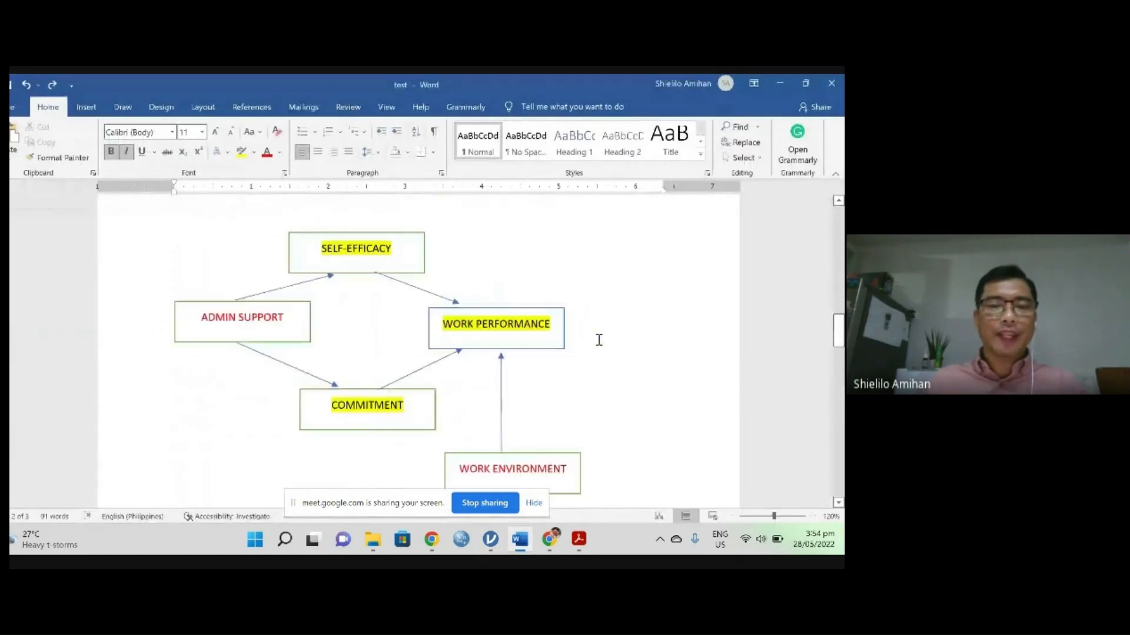
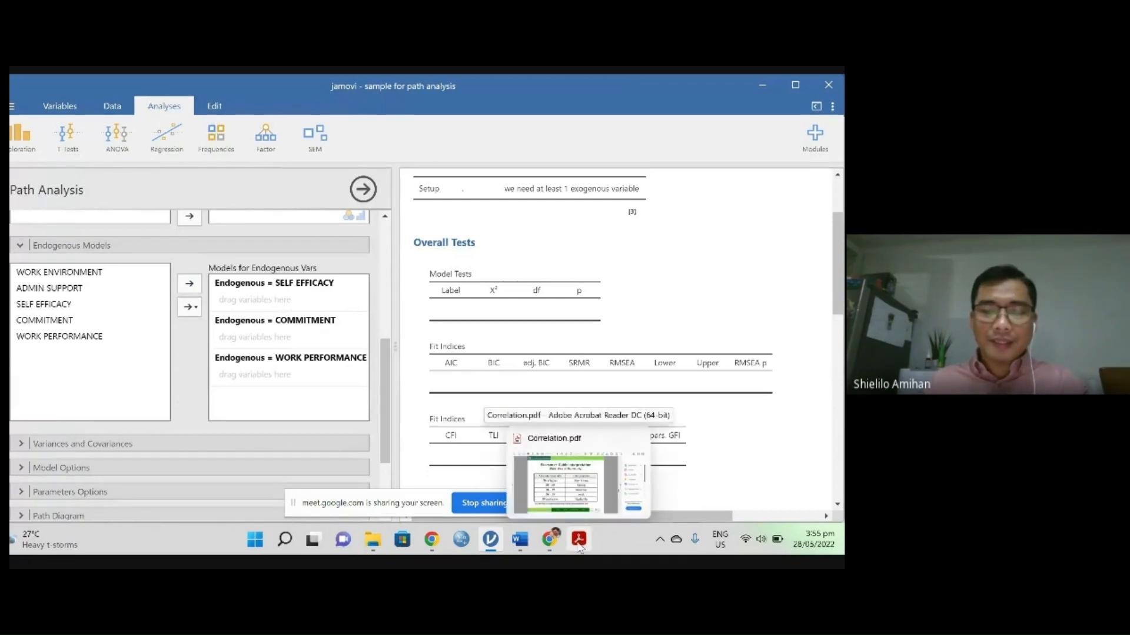
# Step: Consult the model diagram in Word again, selecting the SELF-EFFICACY text followed by the ADMIN SUPPORT text that points to it
pyautogui.click(520, 540)
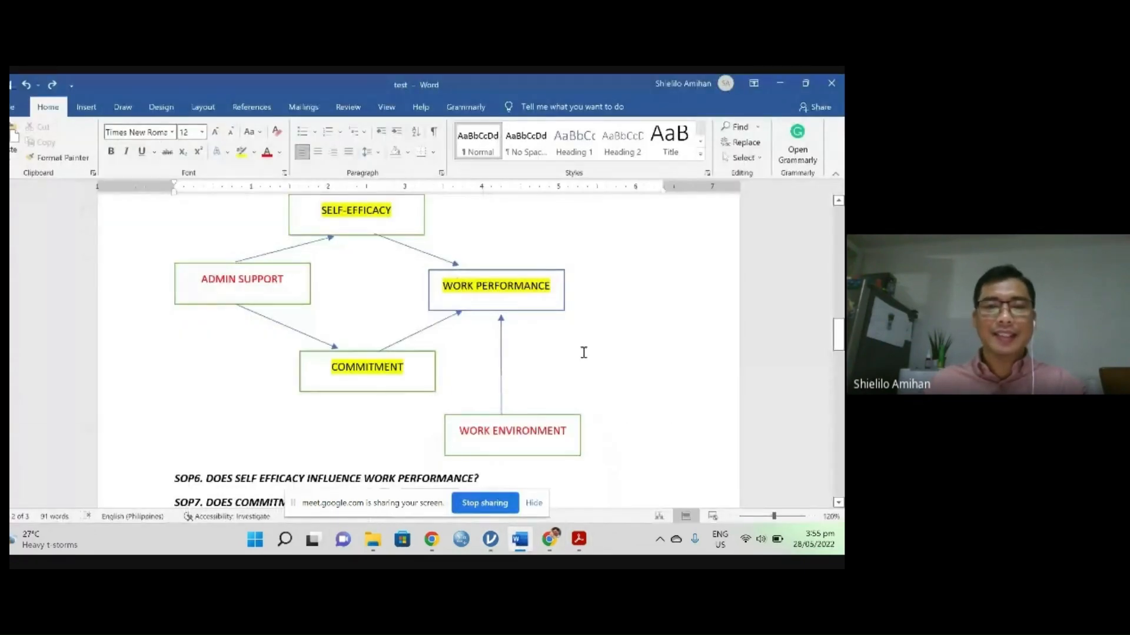
pyautogui.scroll(1, 672, 334)
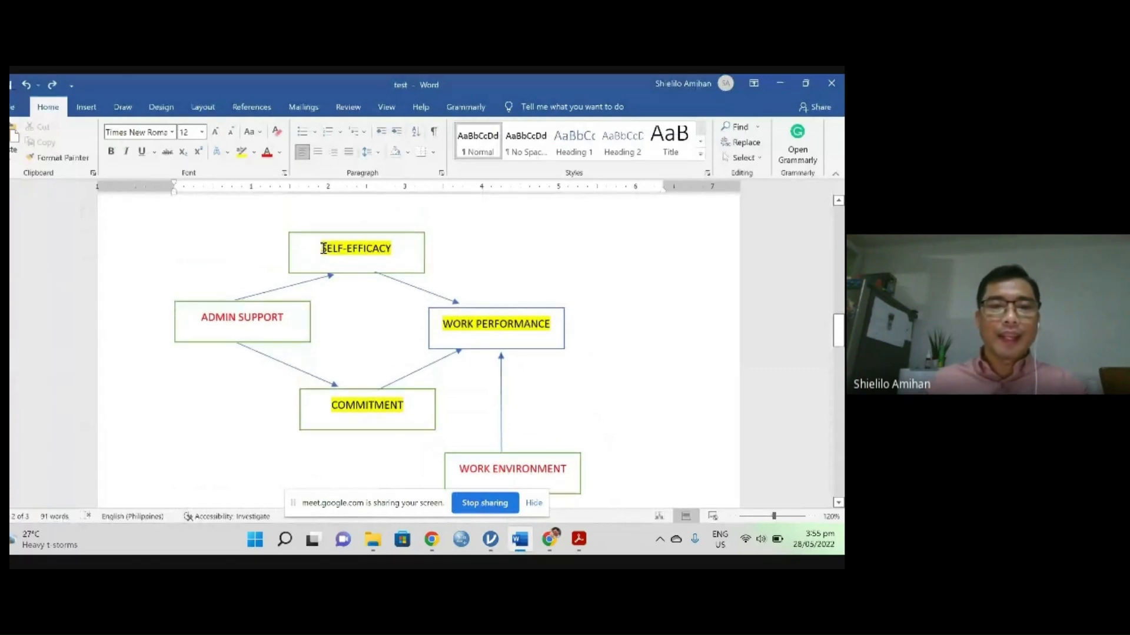
pyautogui.moveTo(323, 248); pyautogui.dragTo(398, 253)
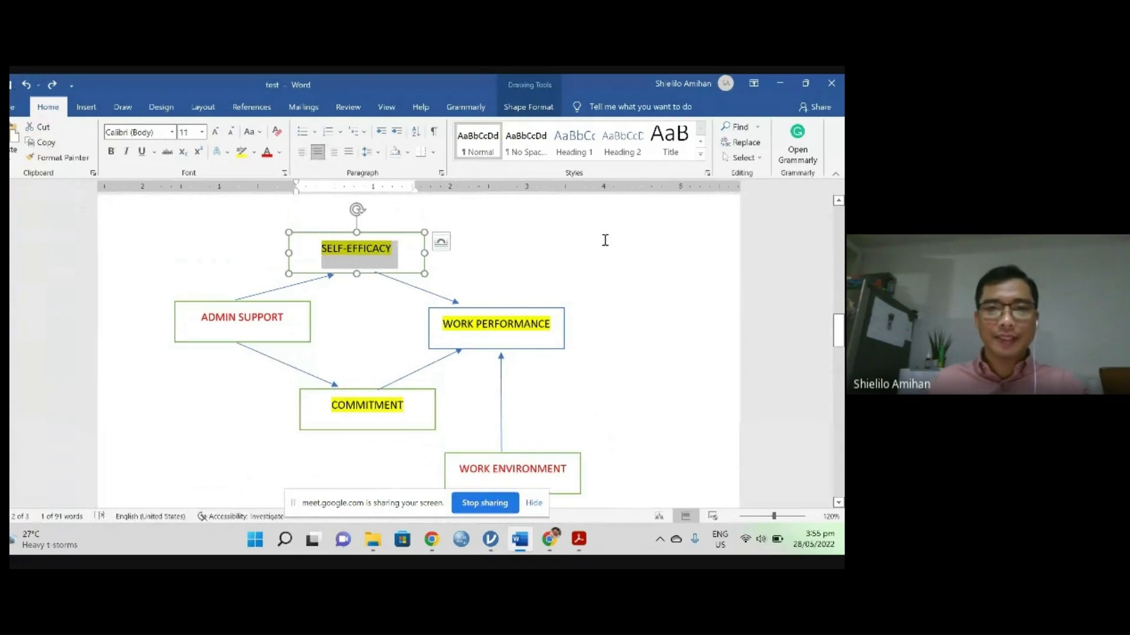
pyautogui.moveTo(197, 317); pyautogui.dragTo(288, 331)
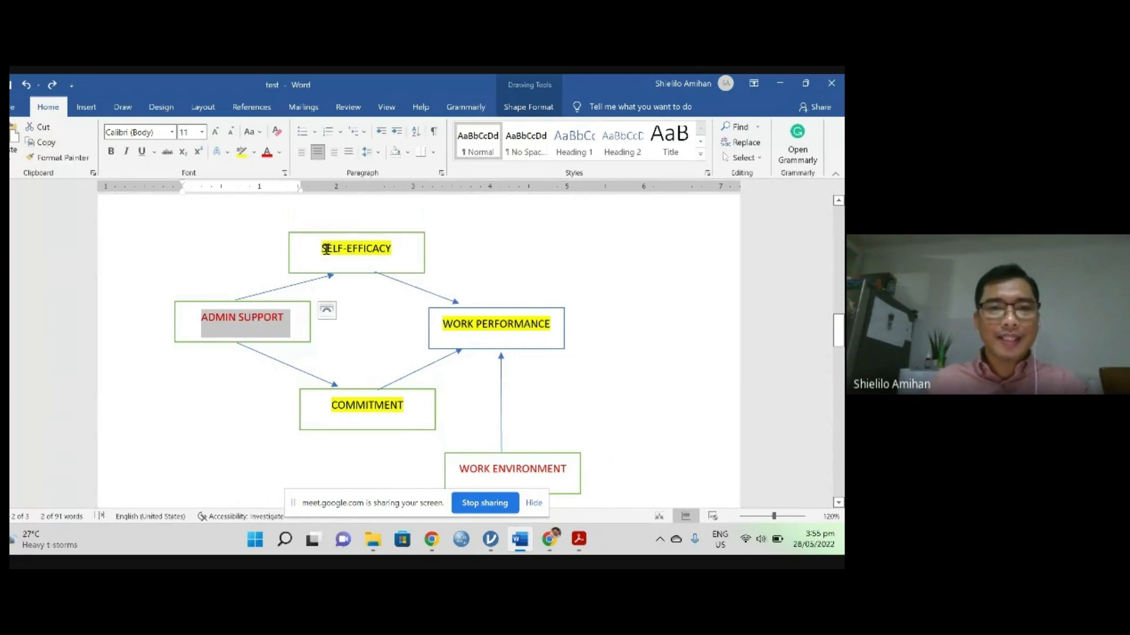
pyautogui.click(235, 333)
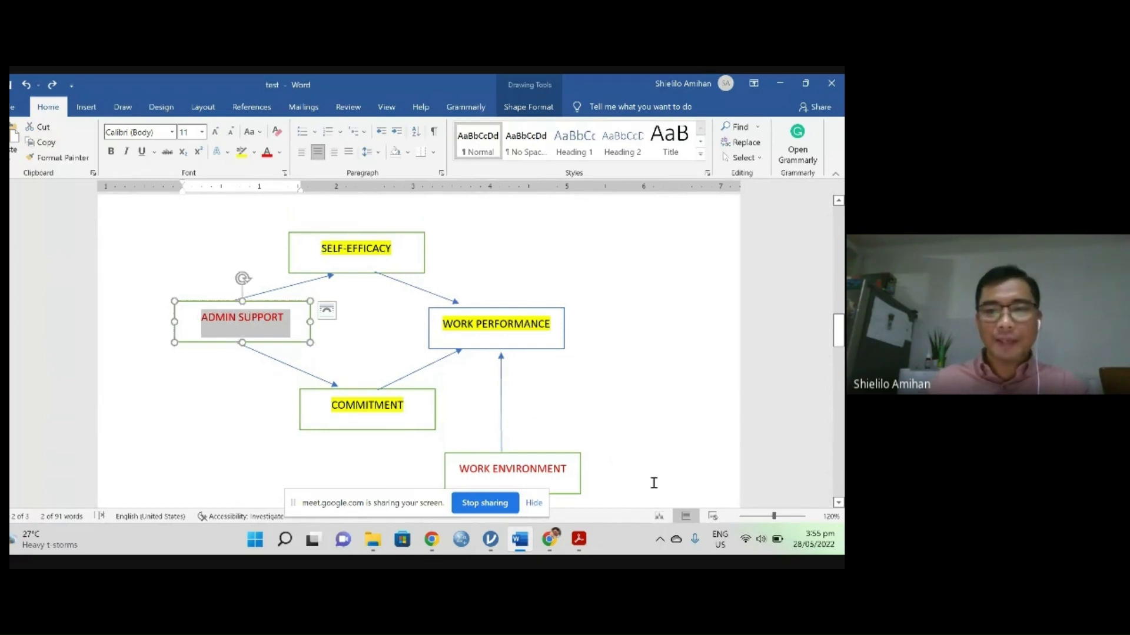
# Step: Return to jamovi and add ADMIN SUPPORT as the predictor of SELF EFFICACY in the endogenous models
pyautogui.click(492, 541)
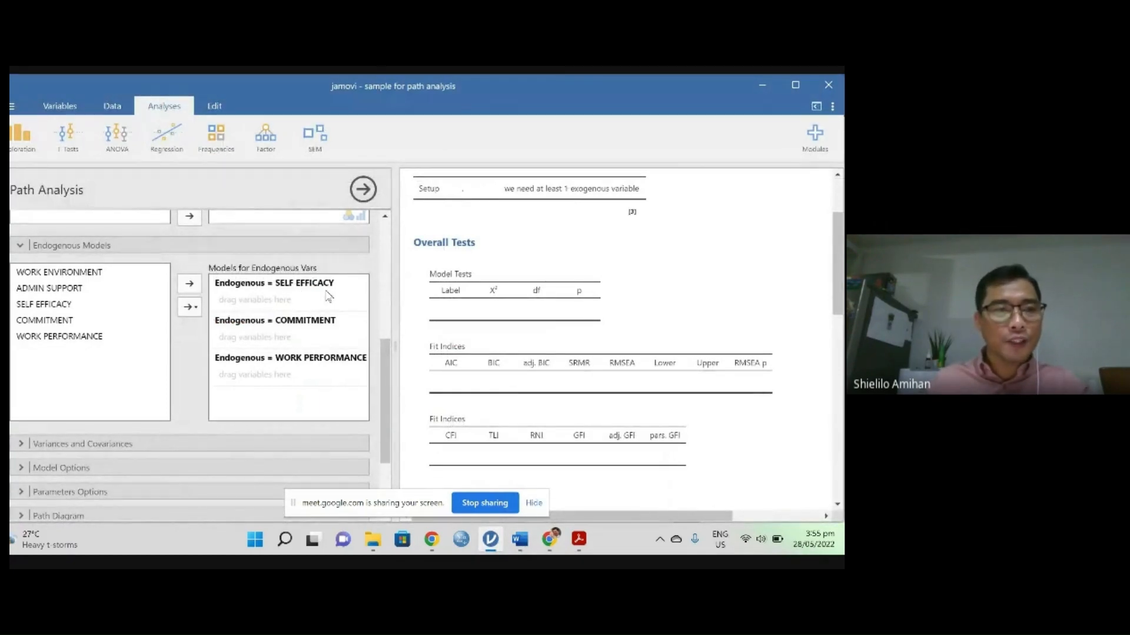
pyautogui.click(66, 288)
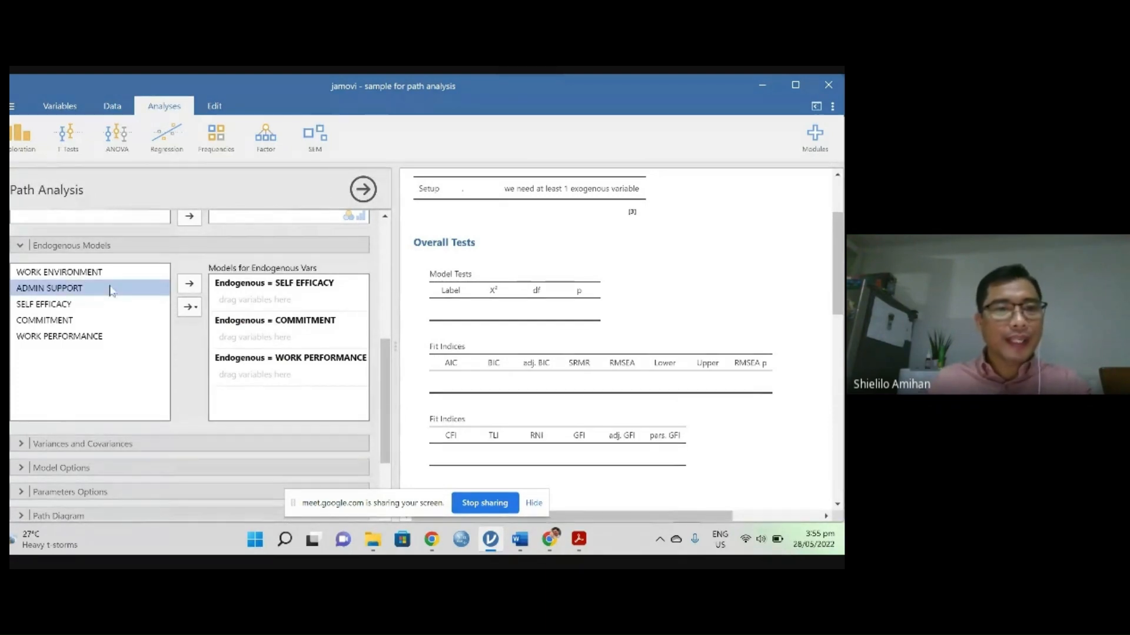
pyautogui.moveTo(110, 290); pyautogui.dragTo(239, 302)
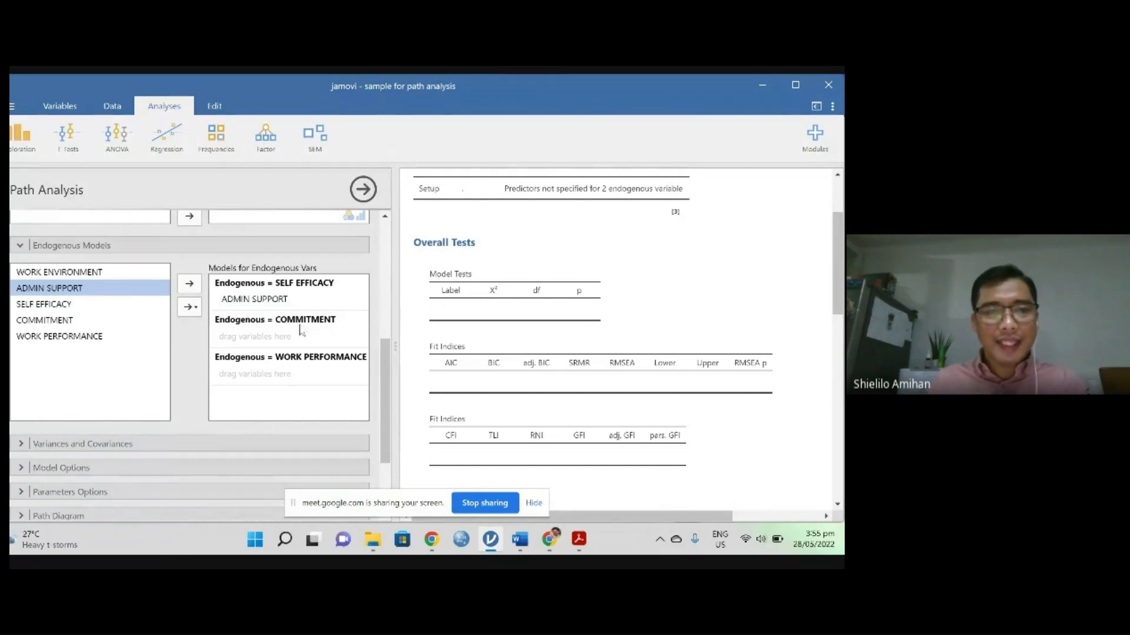
# Step: Check the model diagram in Word, then add ADMIN SUPPORT as the predictor of COMMITMENT in jamovi's endogenous models
pyautogui.click(530, 542)
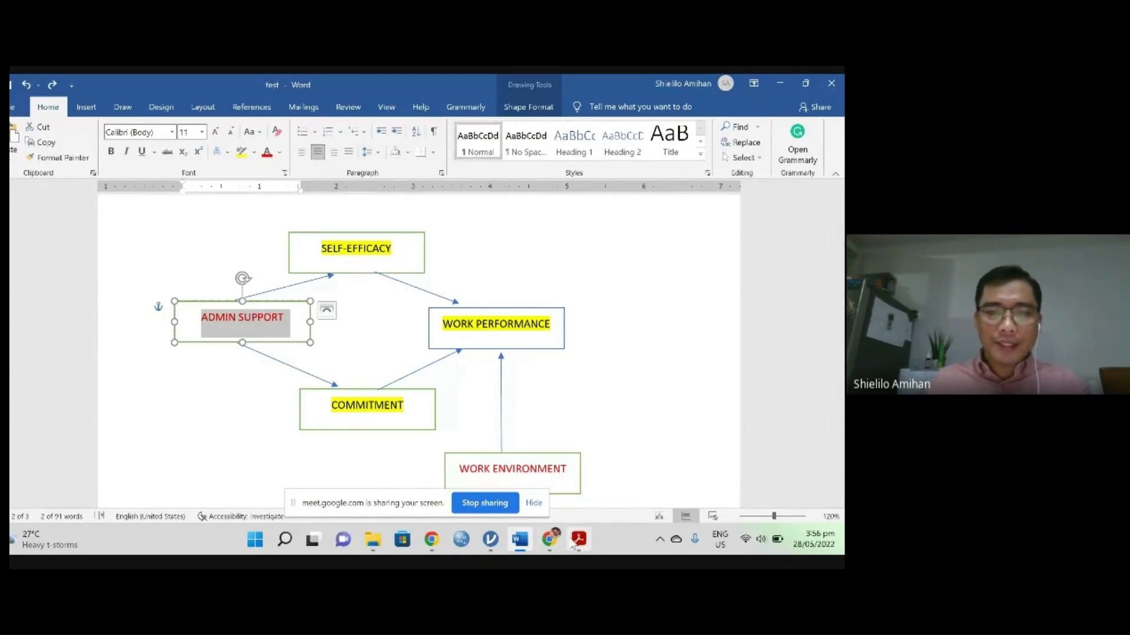
pyautogui.moveTo(553, 546)
pyautogui.click(491, 539)
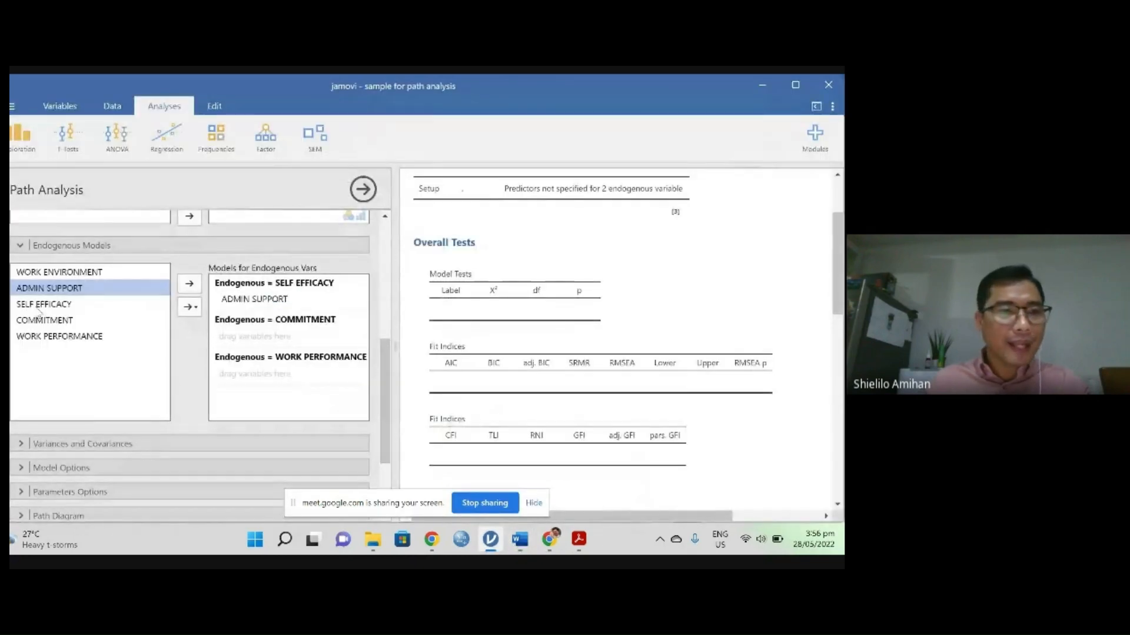
pyautogui.moveTo(50, 292); pyautogui.dragTo(257, 342)
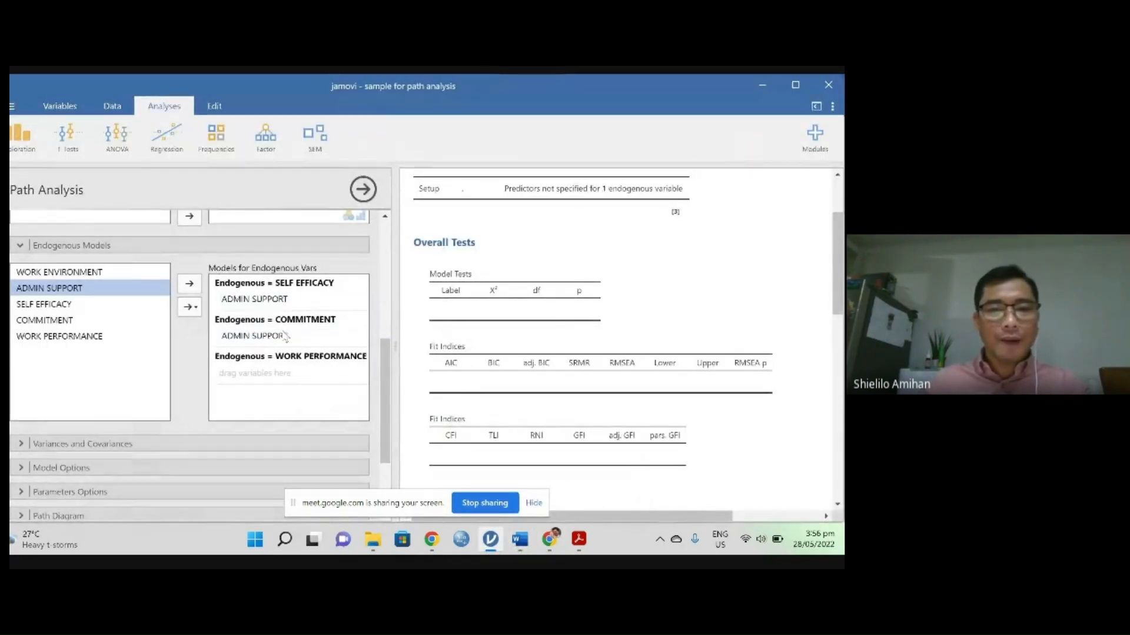
# Step: Consult the Word diagram for the paths into WORK PERFORMANCE and add SELF EFFICACY as its predictor in jamovi
pyautogui.click(519, 539)
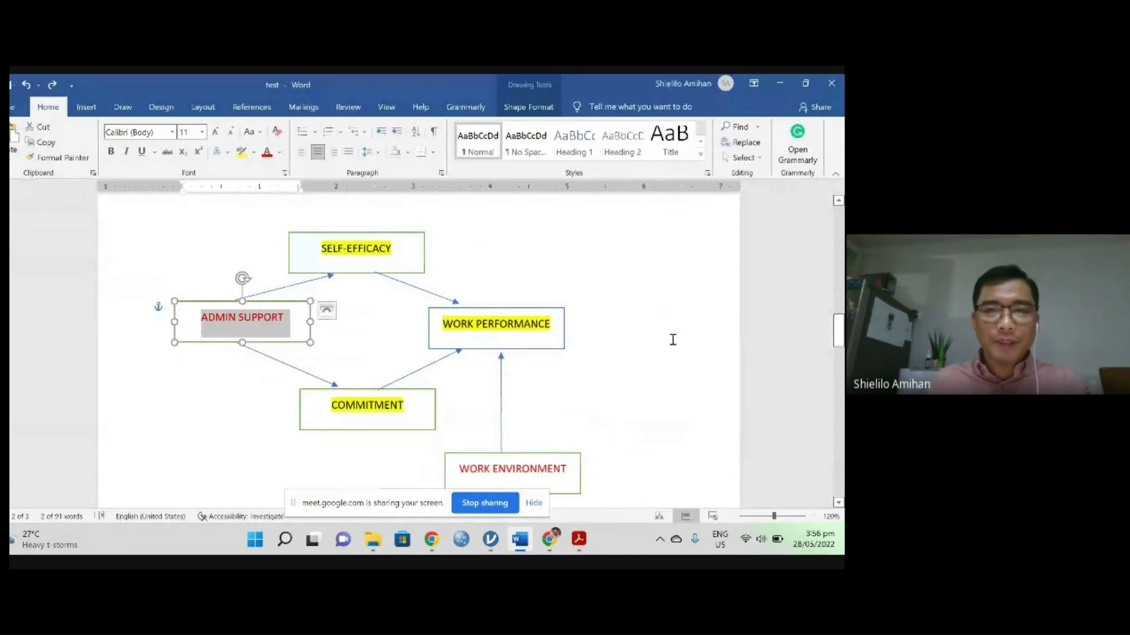
pyautogui.scroll(-1, 671, 338)
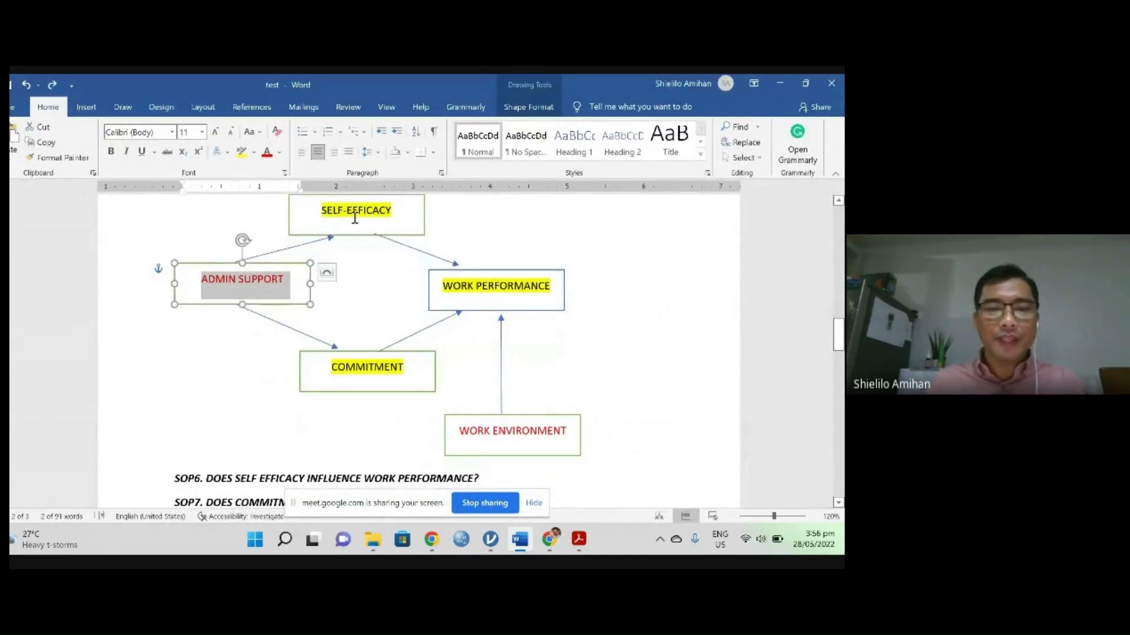
pyautogui.click(490, 539)
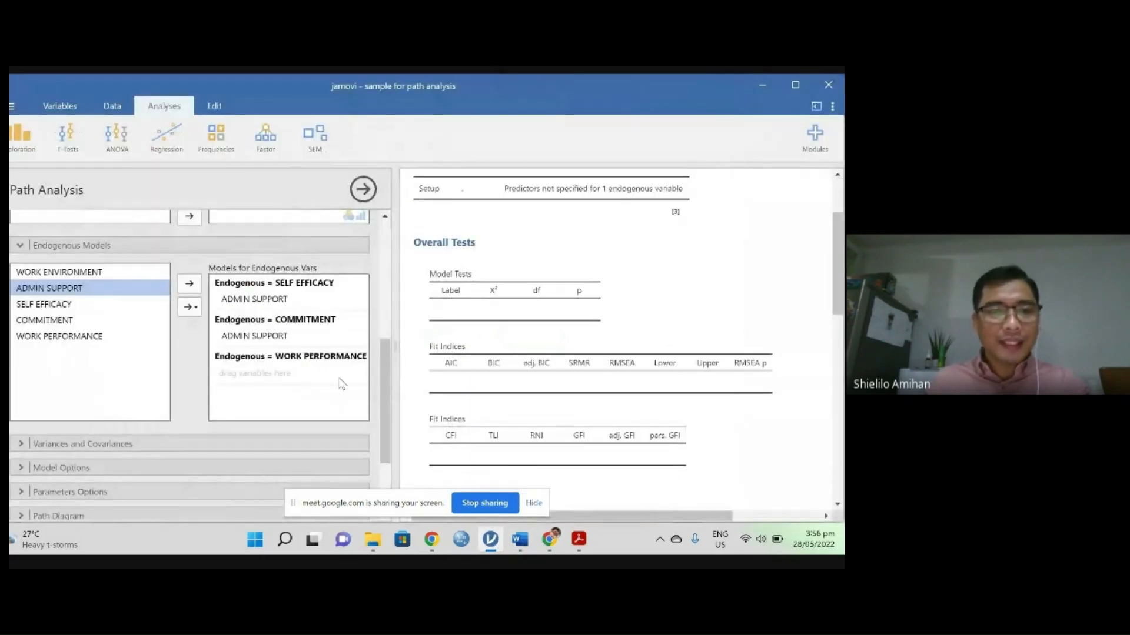
pyautogui.click(45, 303)
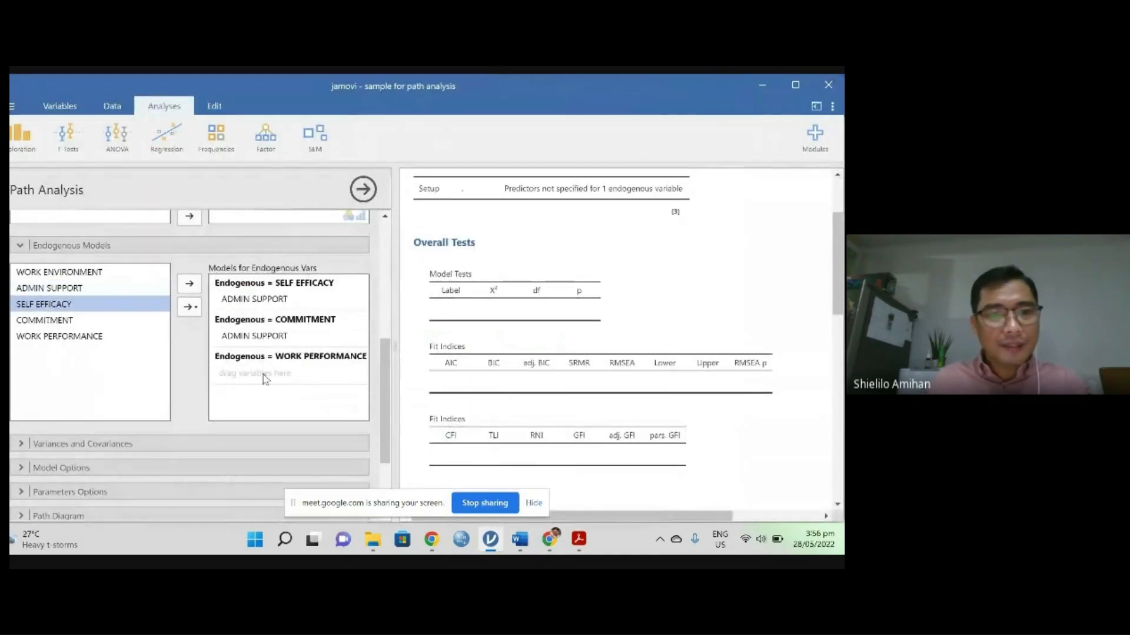
pyautogui.moveTo(106, 305); pyautogui.dragTo(305, 383)
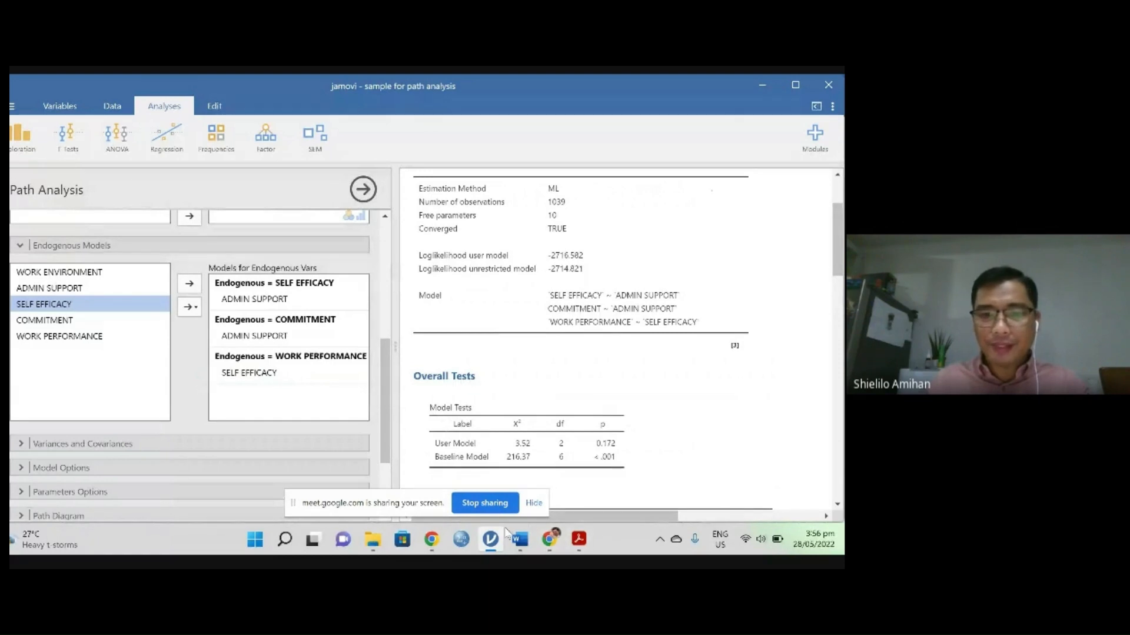
# Step: Recheck the Word diagram and add COMMITMENT and WORK ENVIRONMENT in jamovi as further predictors of WORK PERFORMANCE
pyautogui.click(518, 540)
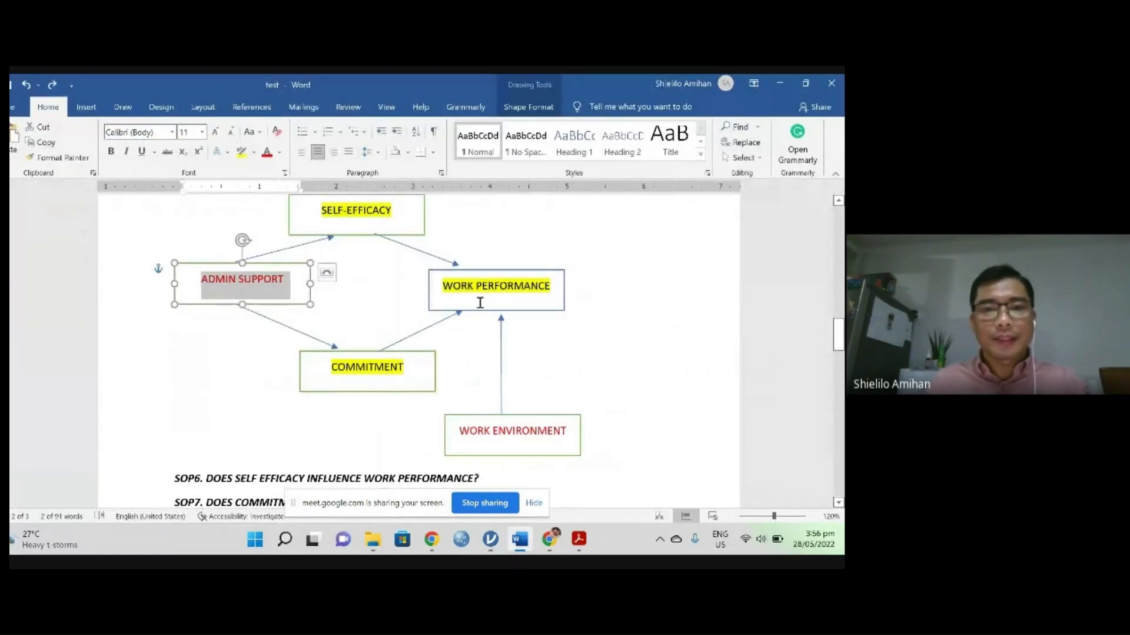
pyautogui.click(490, 539)
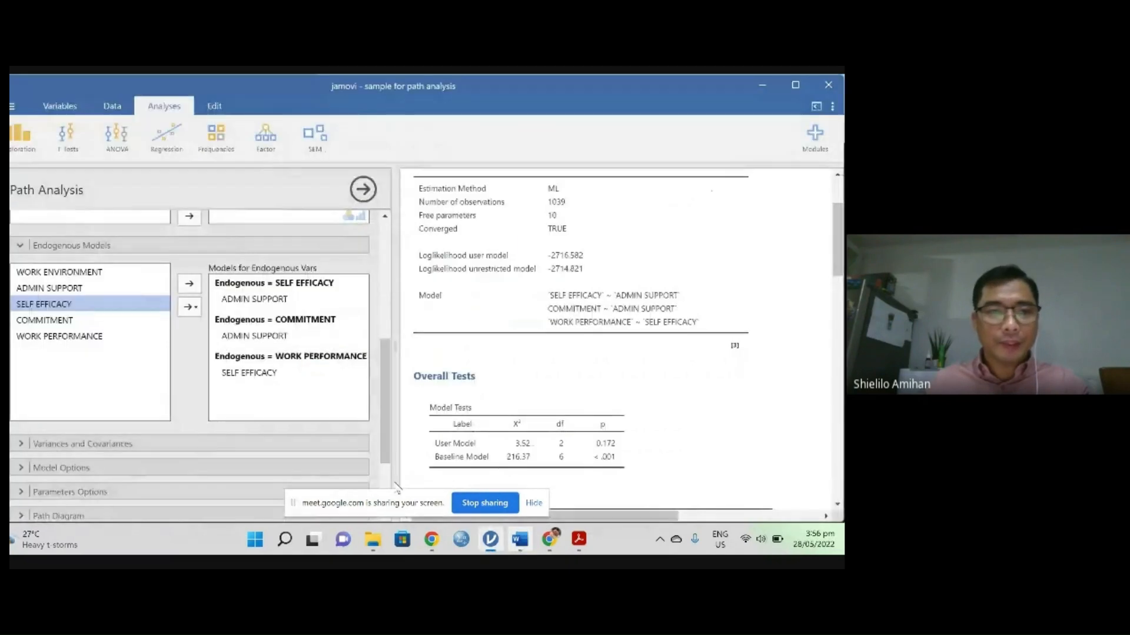
pyautogui.moveTo(45, 320); pyautogui.dragTo(258, 389)
pyautogui.moveTo(68, 323); pyautogui.dragTo(323, 376)
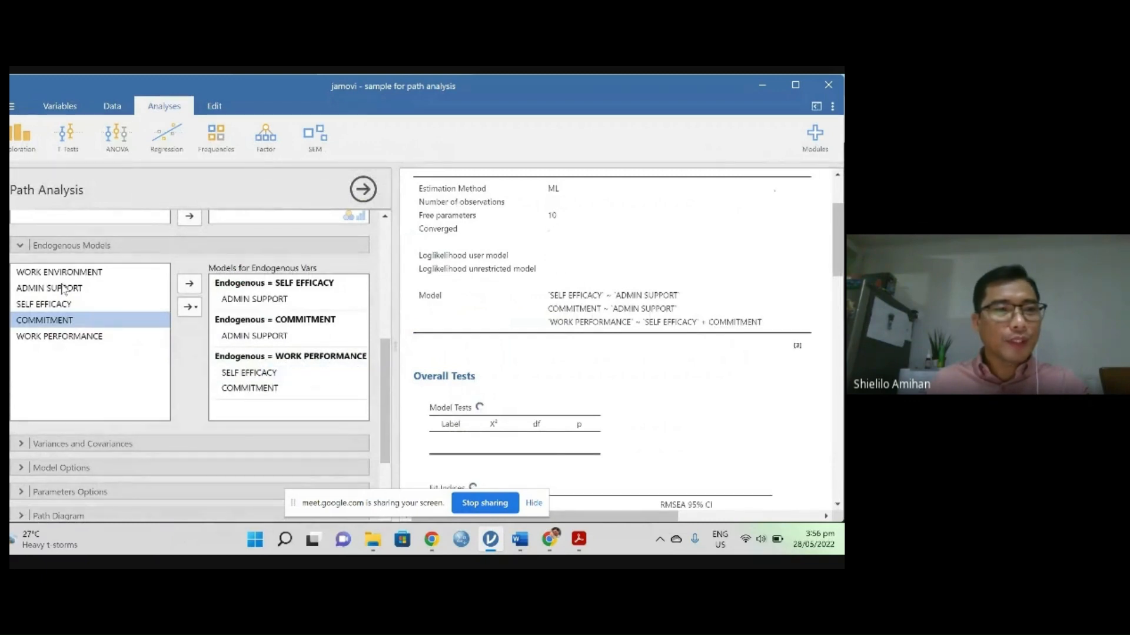
pyautogui.moveTo(59, 272); pyautogui.dragTo(329, 391)
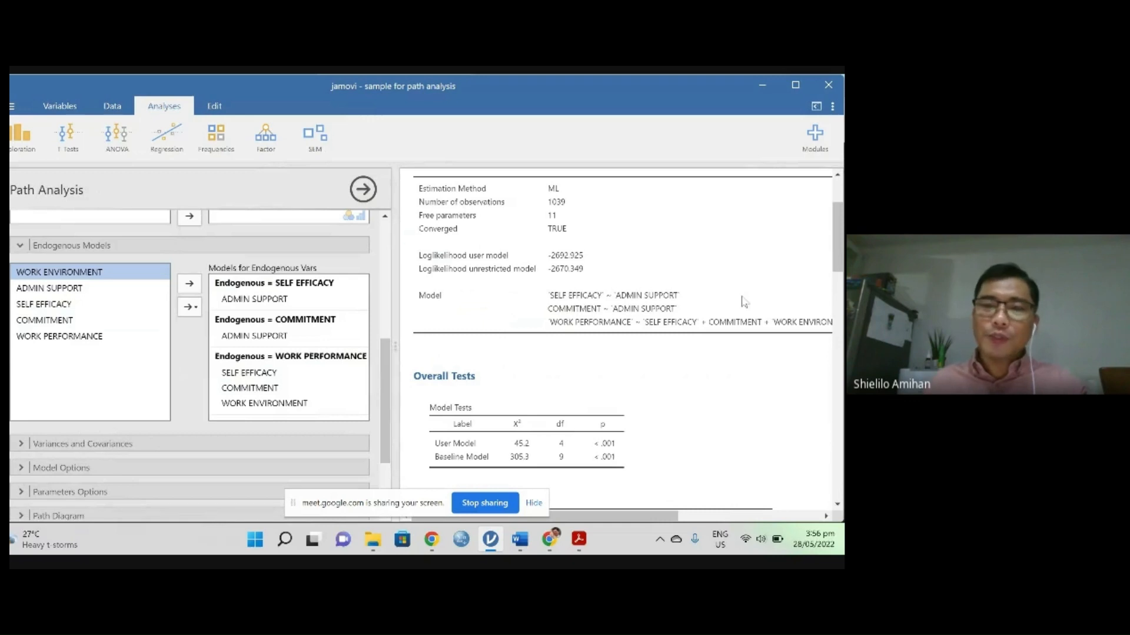
# Step: Look through the path analysis results: model tests, fit indices, R-squared, parameter estimates, variances and covariances, and intercepts
pyautogui.scroll(-1, 736, 309)
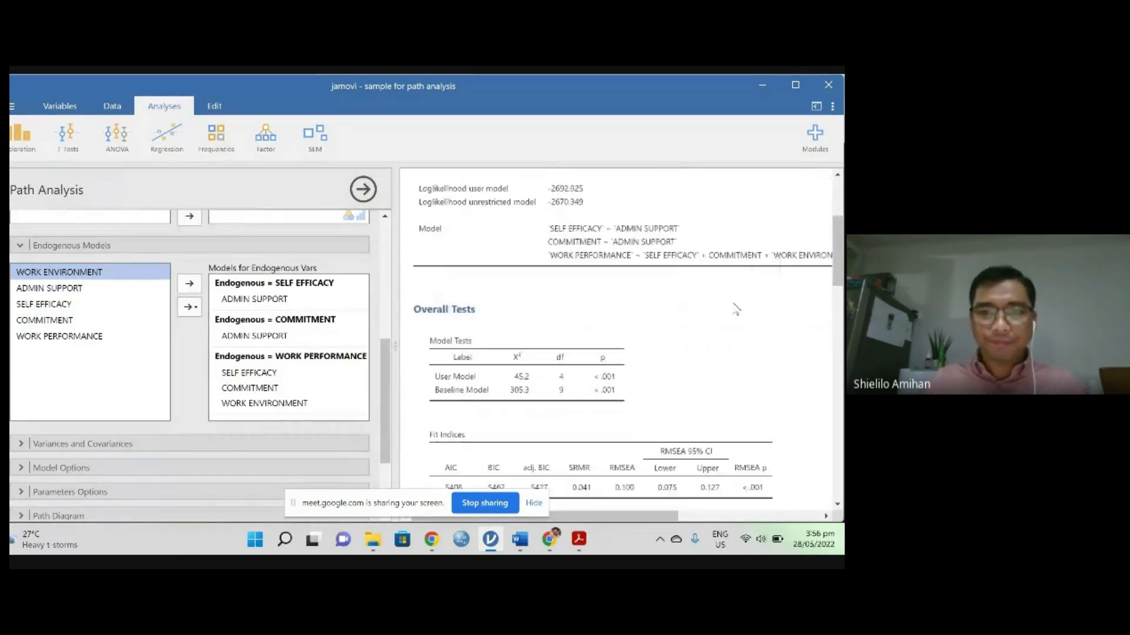
pyautogui.scroll(-2, 736, 309)
pyautogui.scroll(-1, 741, 300)
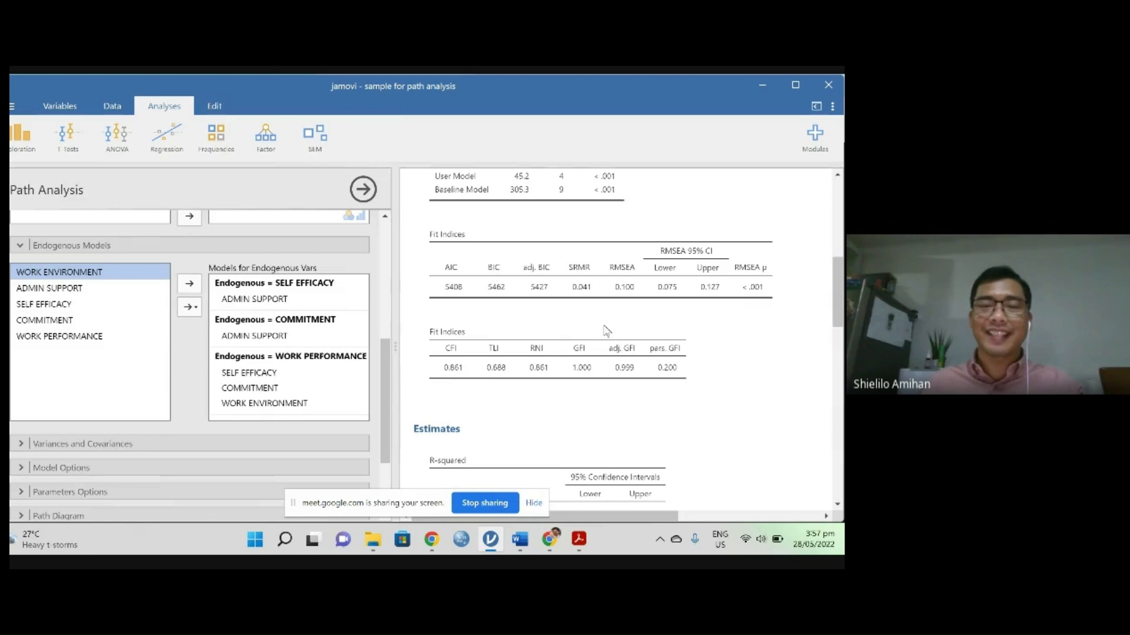
pyautogui.scroll(-5, 718, 354)
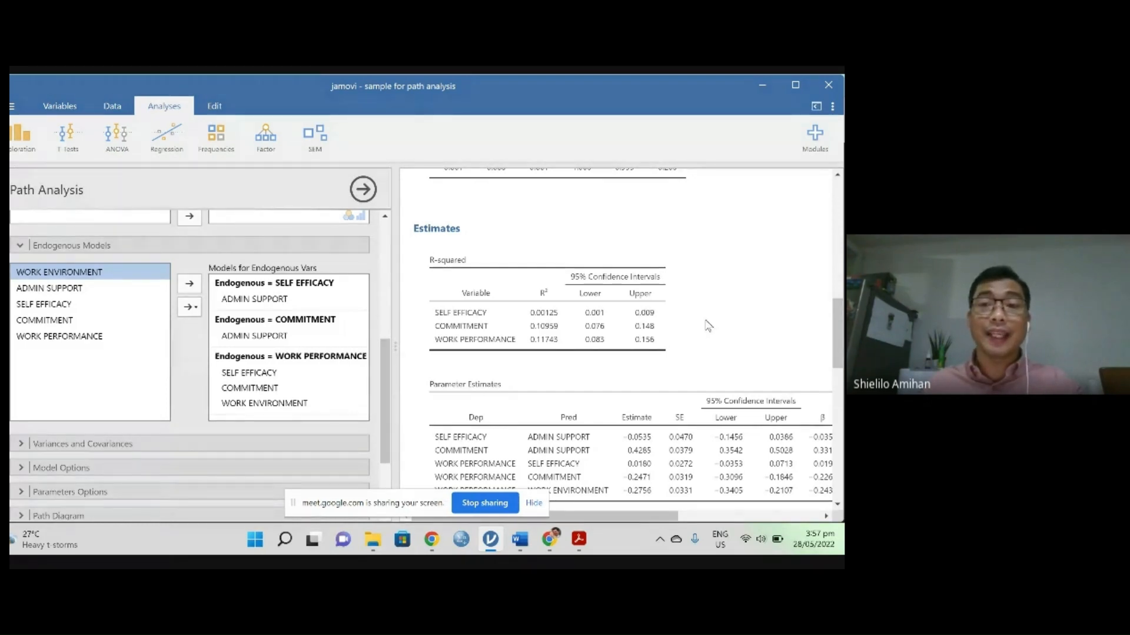
pyautogui.scroll(-1, 708, 326)
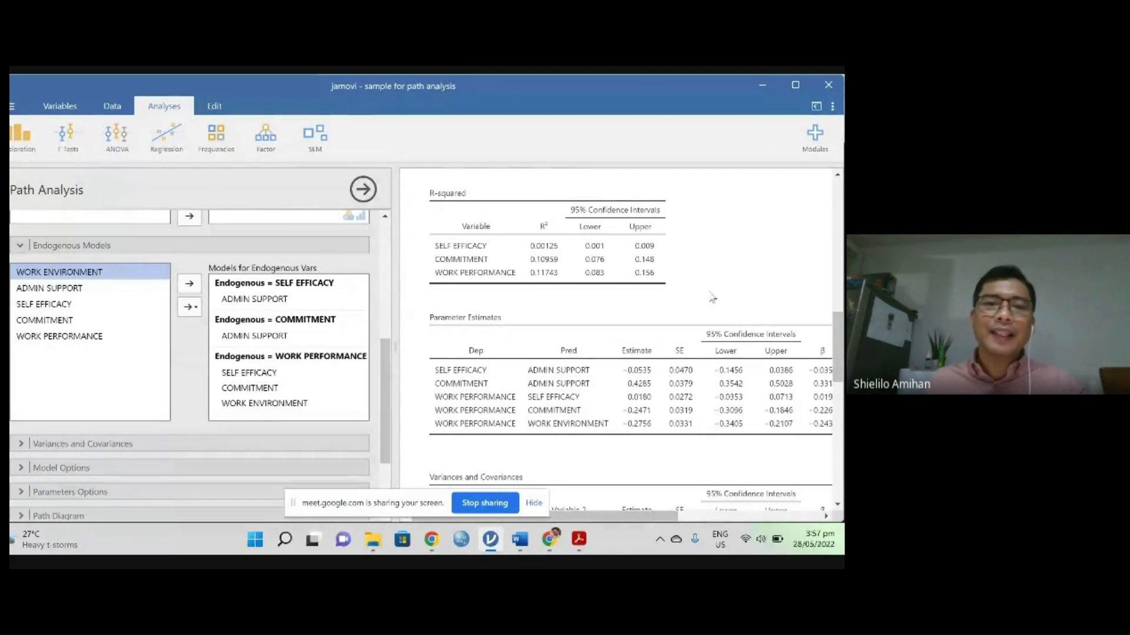
pyautogui.scroll(-4, 613, 368)
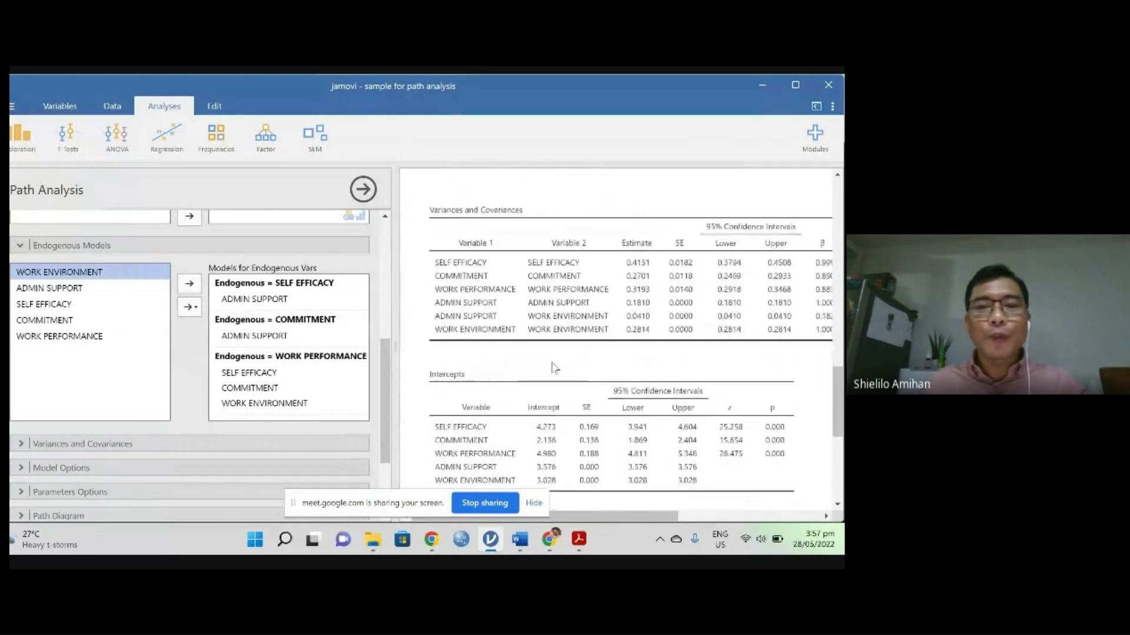
pyautogui.scroll(-4, 553, 367)
pyautogui.scroll(-2, 288, 377)
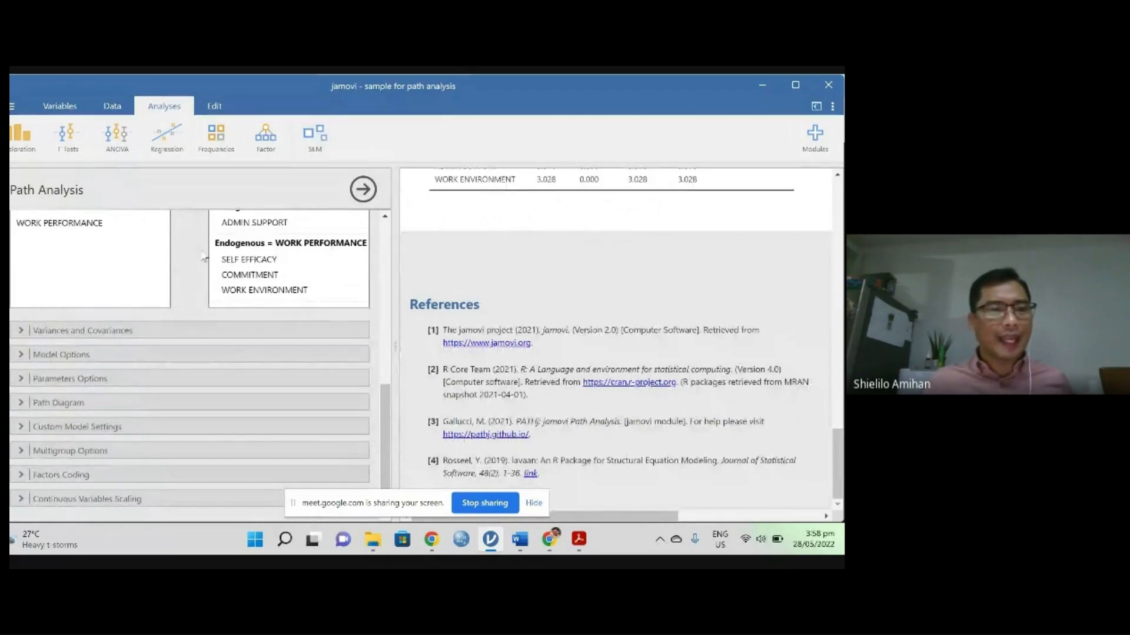
# Step: Add the path diagram with coefficients to the results and copy the diagram image
pyautogui.click(66, 403)
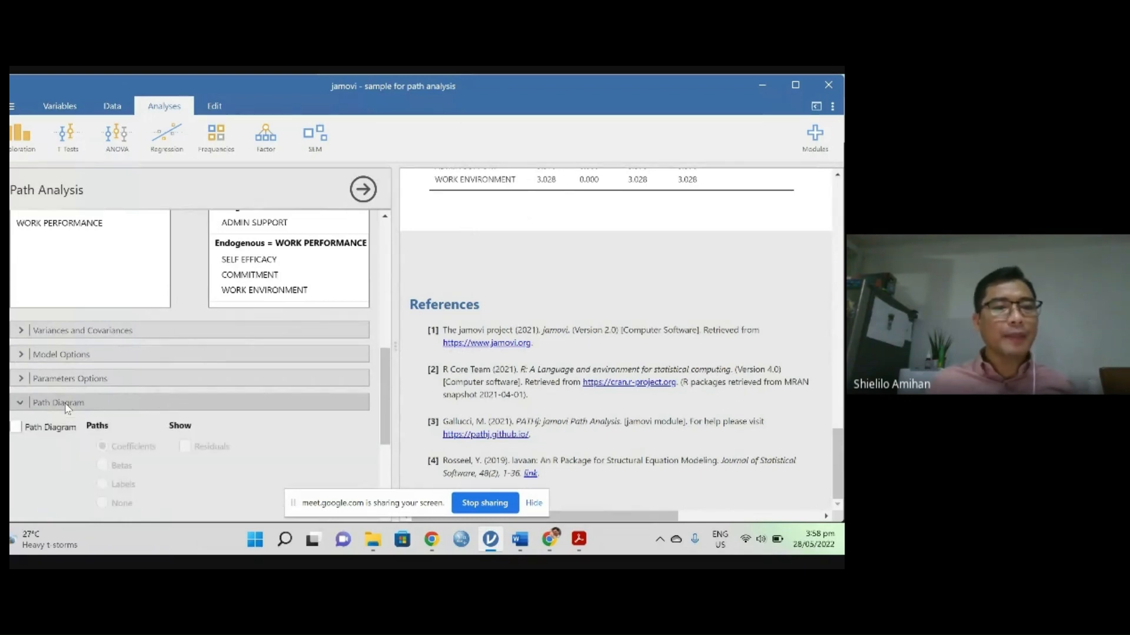
pyautogui.click(15, 428)
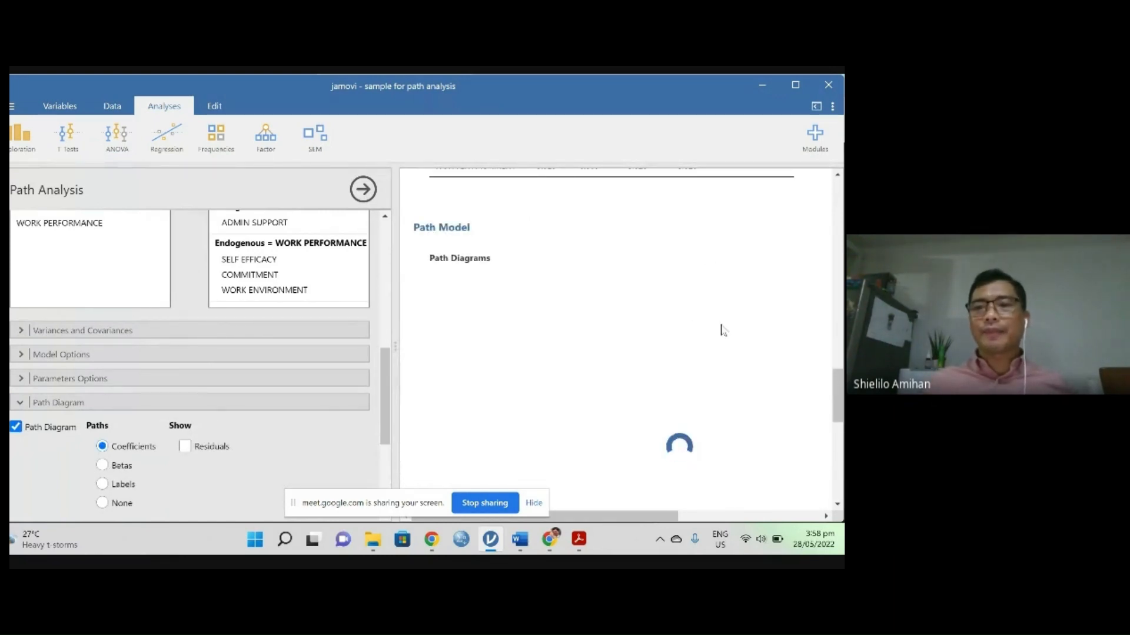
pyautogui.scroll(-1, 721, 328)
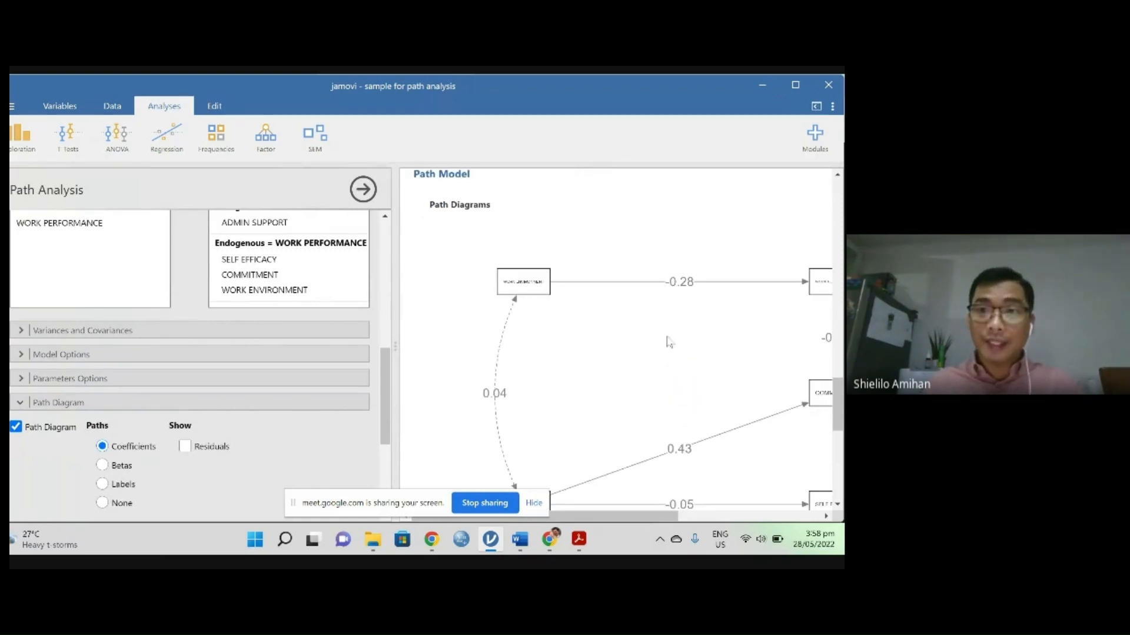
pyautogui.rightClick(619, 335)
pyautogui.click(650, 333)
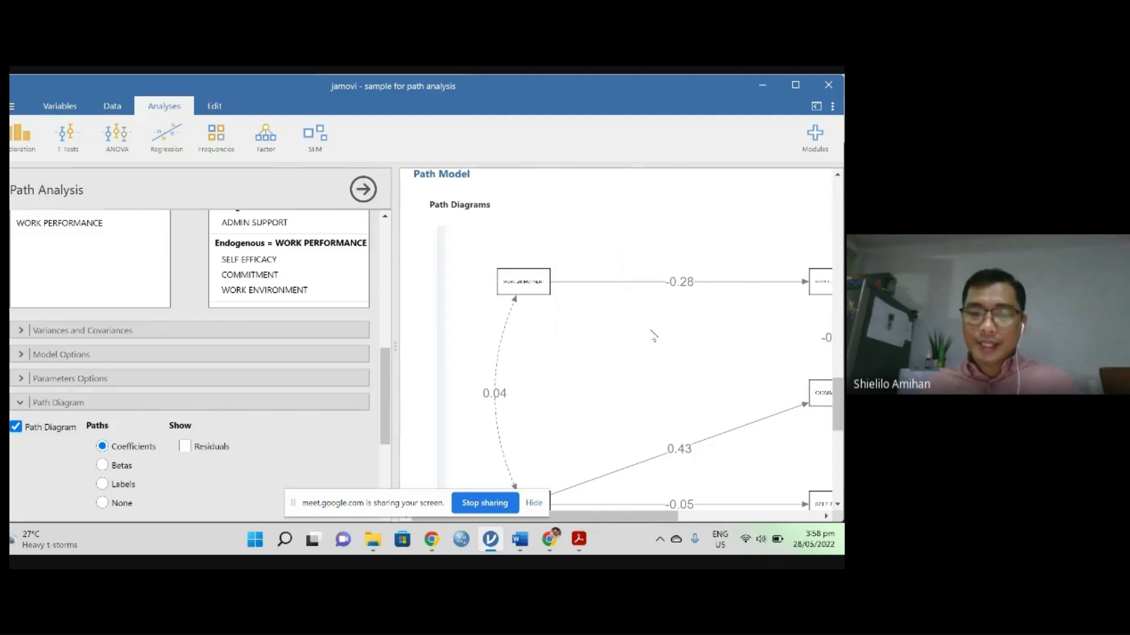
# Step: Switch to the Word document, add blank lines below the SOP10 question and paste the copied path diagram there
pyautogui.click(518, 540)
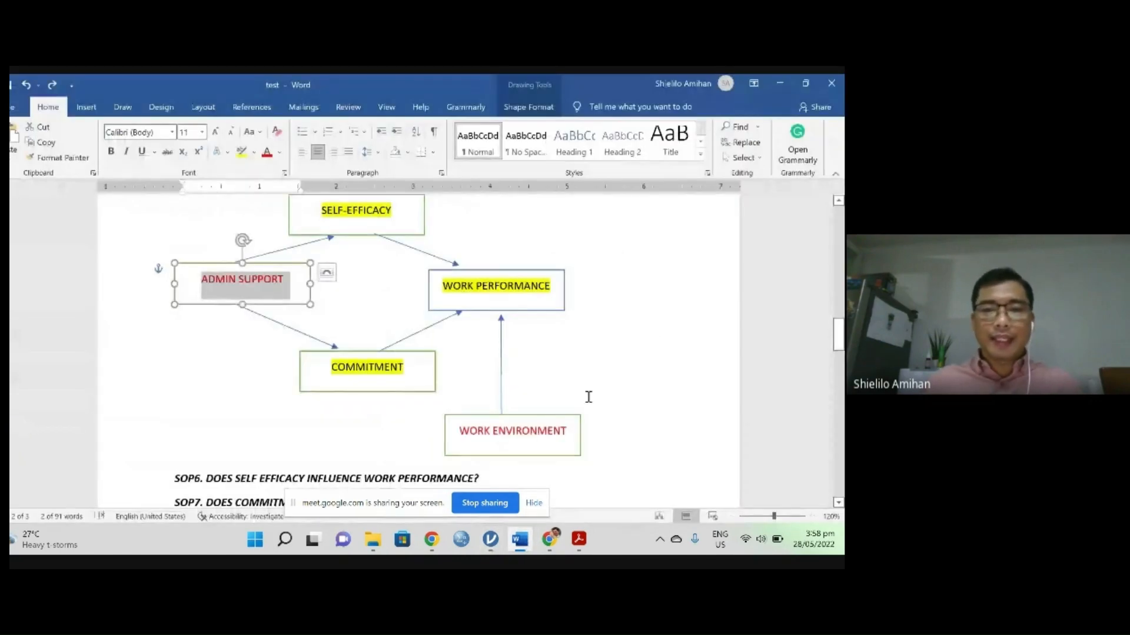
pyautogui.scroll(-3, 585, 382)
pyautogui.scroll(-3, 571, 364)
pyautogui.click(347, 366)
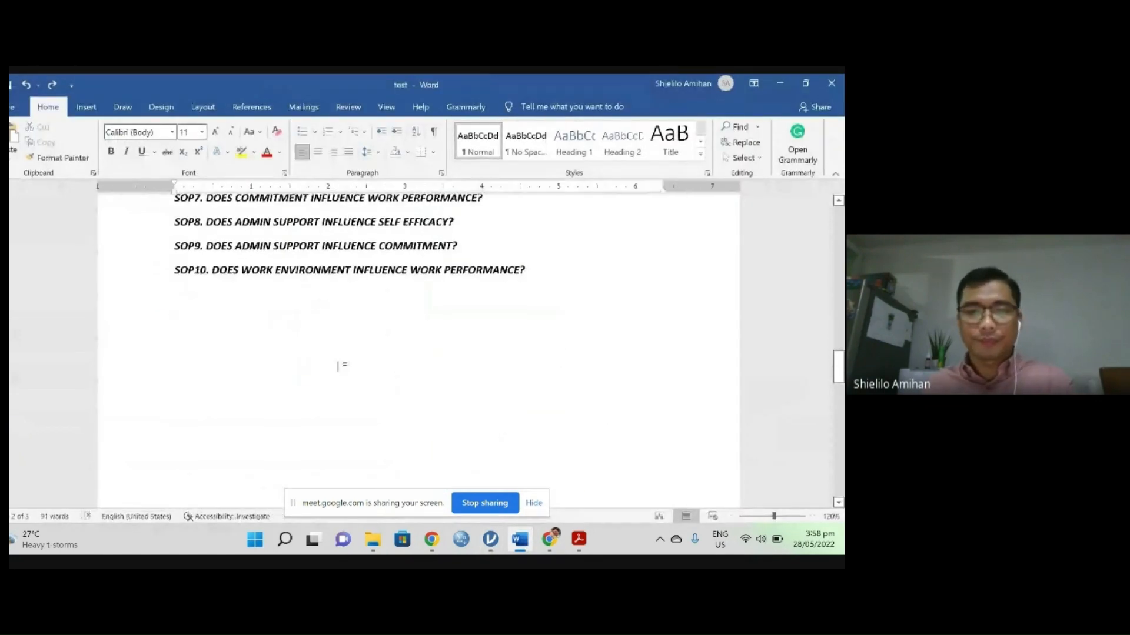
pyautogui.press('Return')
pyautogui.press('Return')
pyautogui.press('Return')
pyautogui.press('Return')
pyautogui.press('Return')
pyautogui.press('Return')
pyautogui.press('Return')
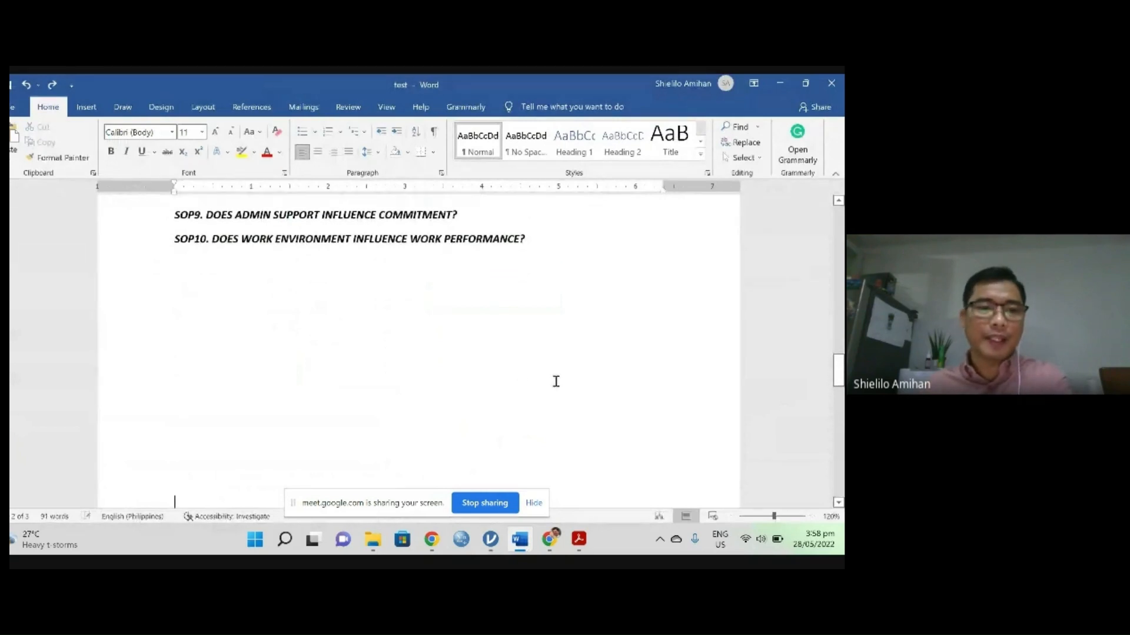
pyautogui.press('Return')
pyautogui.press('Return')
pyautogui.press('Return')
pyautogui.scroll(-2, 516, 365)
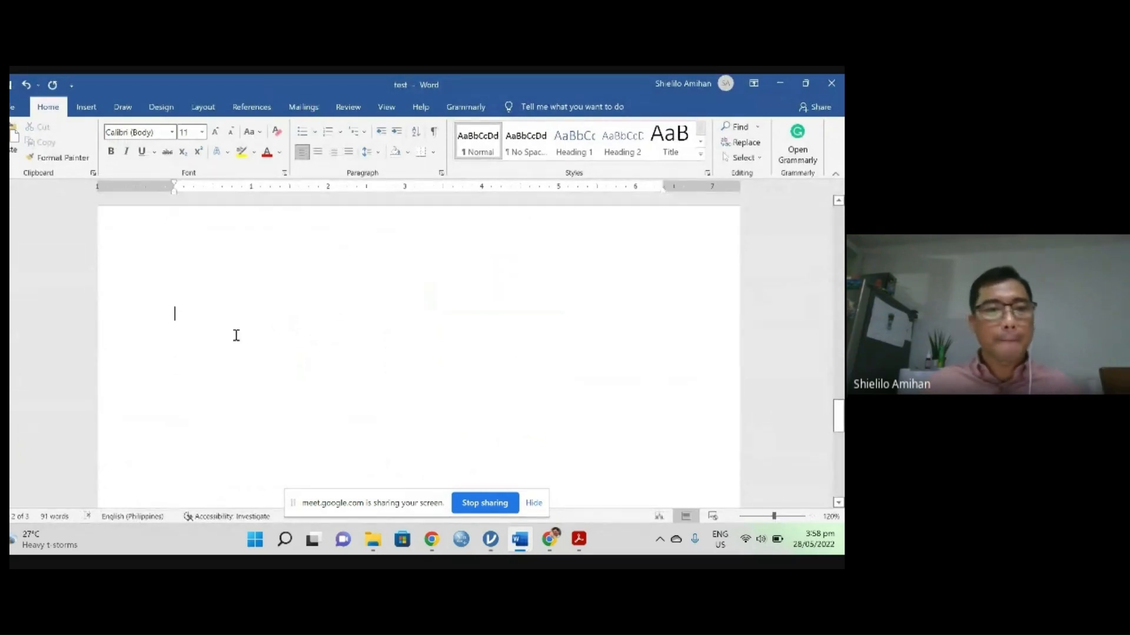
pyautogui.rightClick(204, 315)
pyautogui.click(250, 376)
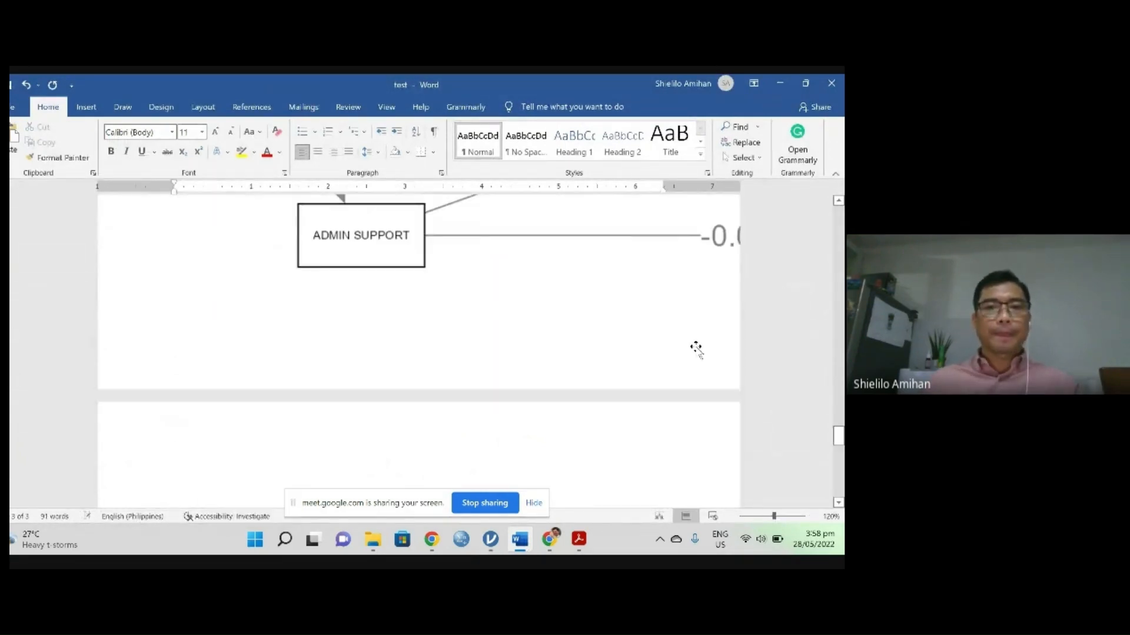
# Step: Turn off Lock aspect ratio and Relative to original picture size for the pasted path diagram
pyautogui.scroll(2, 391, 270)
pyautogui.scroll(5, 402, 283)
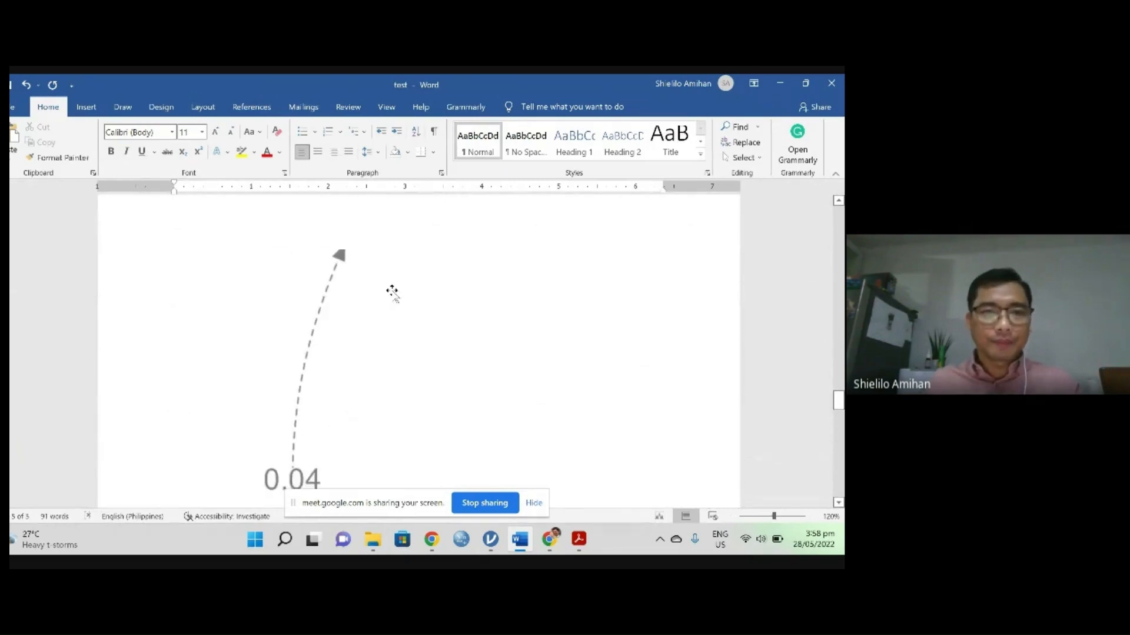
pyautogui.rightClick(425, 332)
pyautogui.click(367, 344)
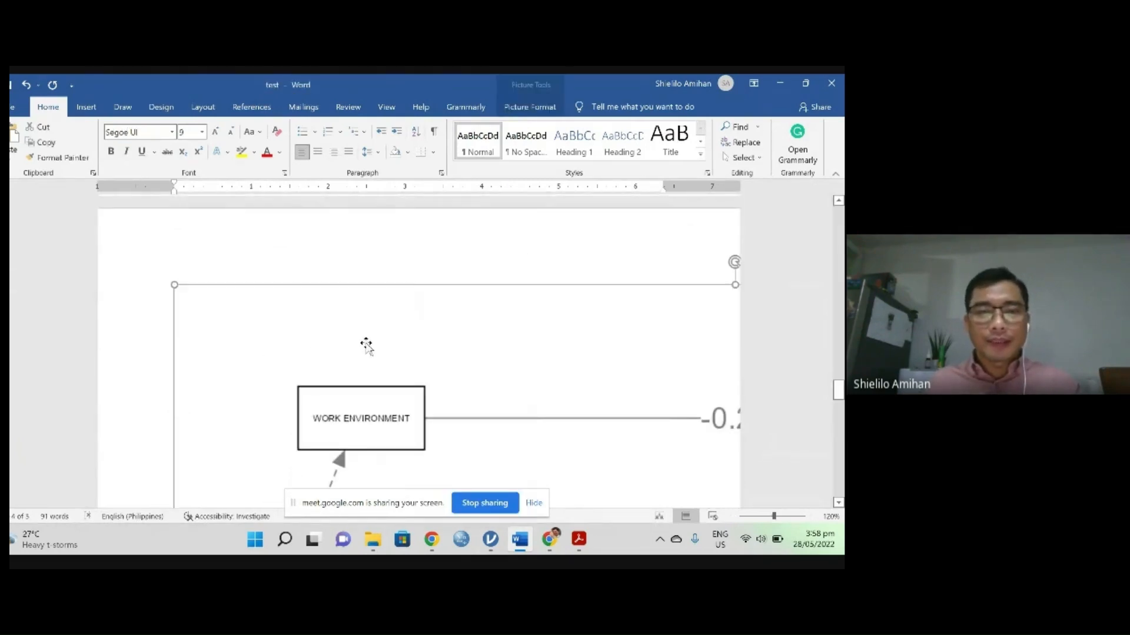
pyautogui.rightClick(312, 334)
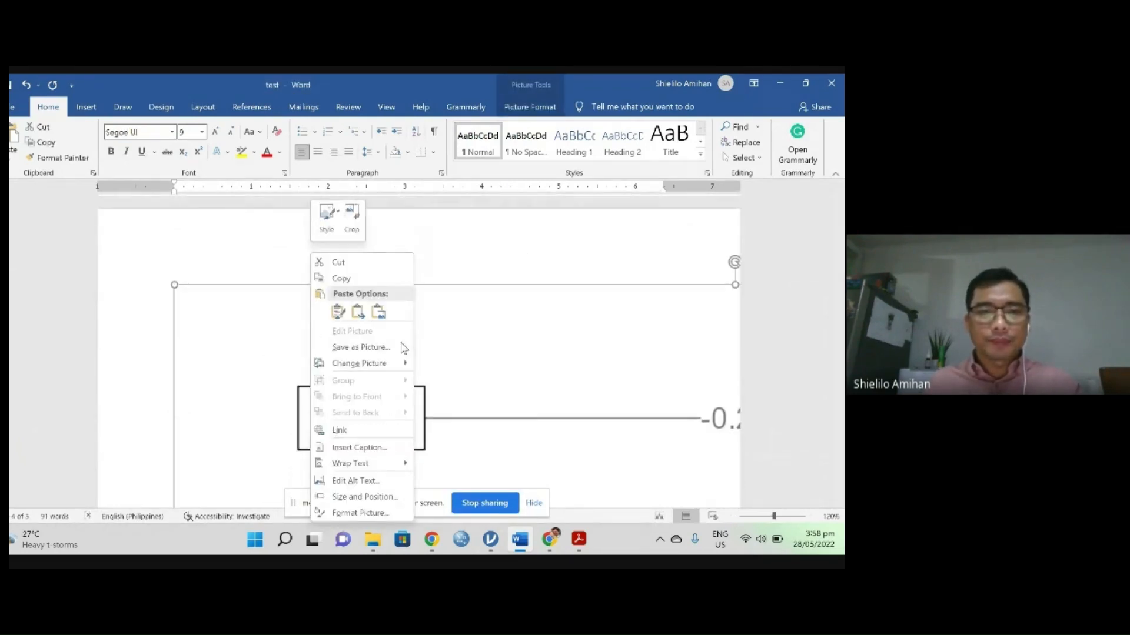
pyautogui.click(363, 497)
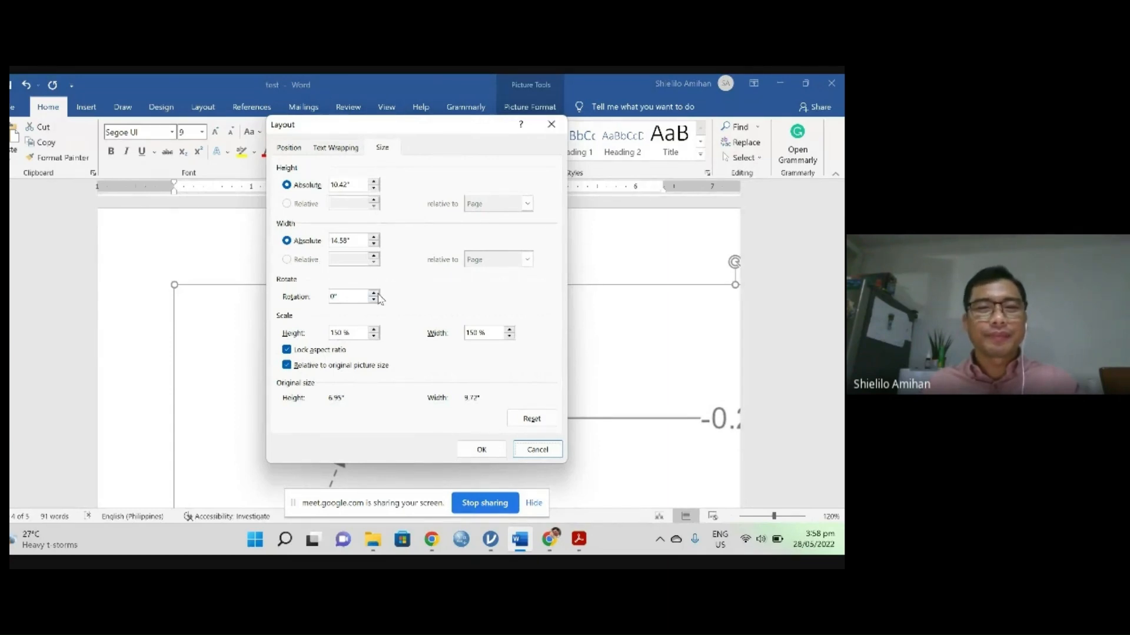
pyautogui.click(304, 351)
pyautogui.click(302, 365)
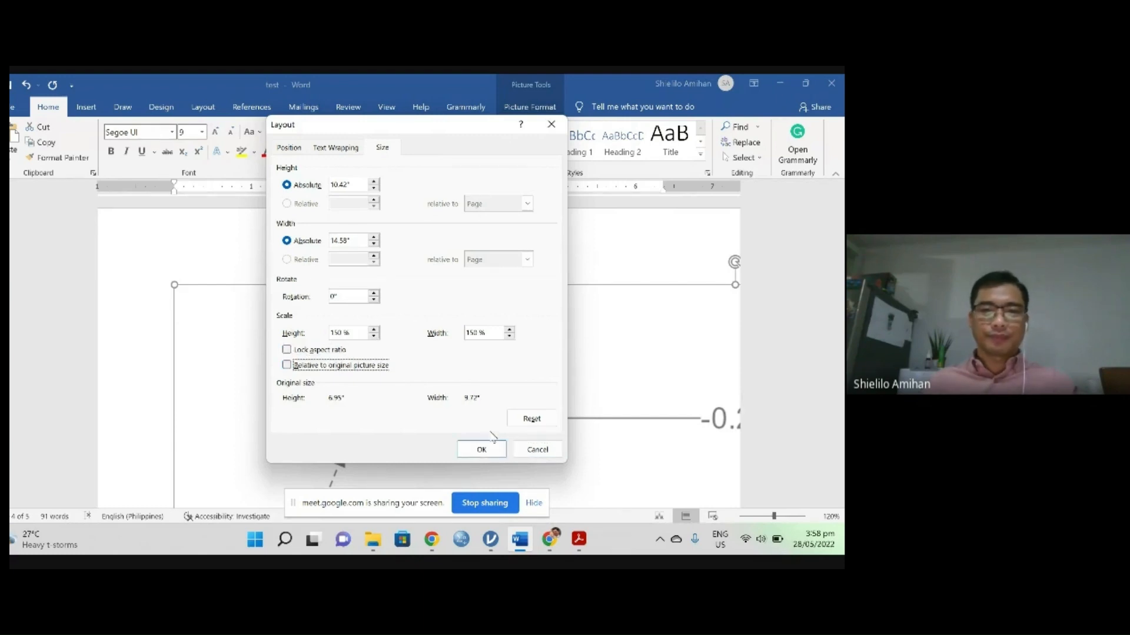
pyautogui.click(480, 450)
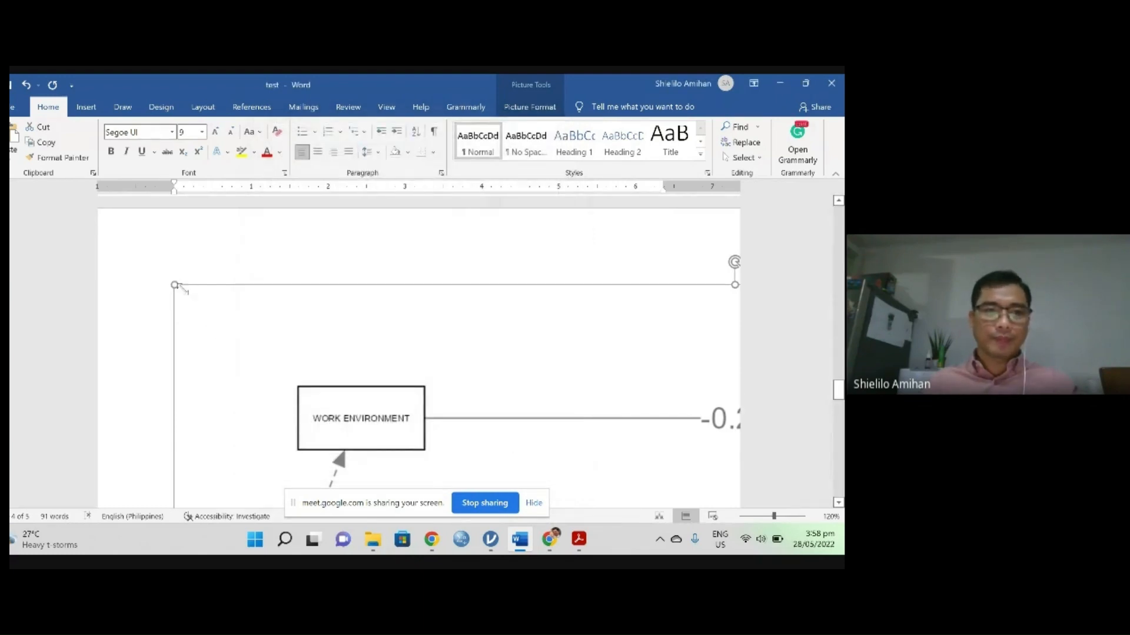
# Step: Shrink the pasted path diagram in several passes to about 5.5 inches wide so it fits within the page margins, and deselect it
pyautogui.moveTo(179, 289); pyautogui.dragTo(273, 305)
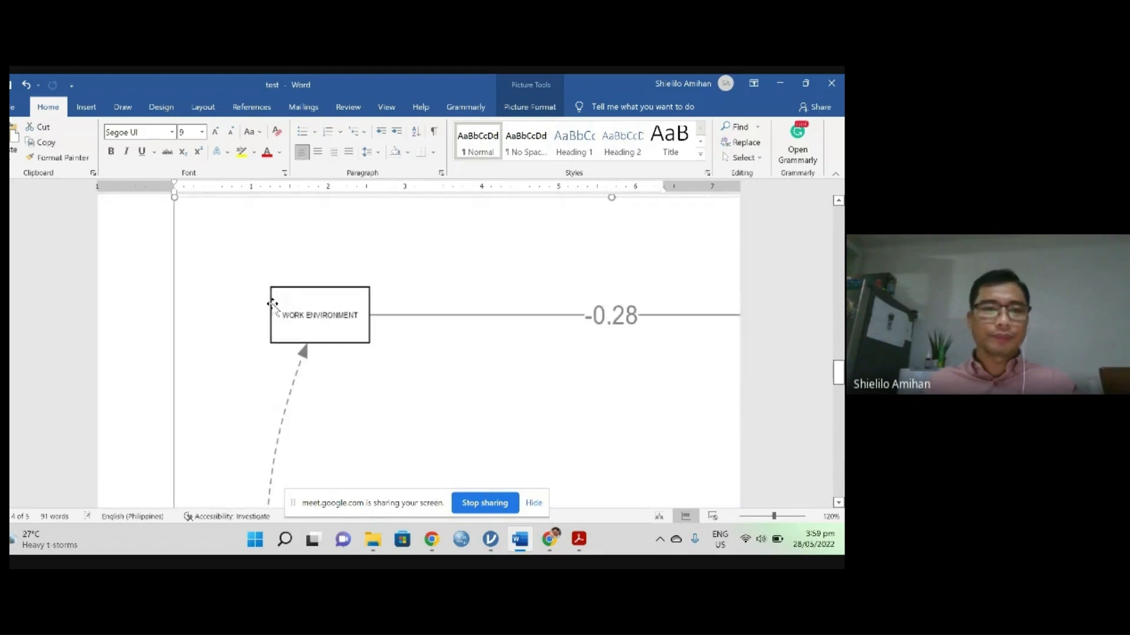
pyautogui.moveTo(174, 235); pyautogui.dragTo(376, 369)
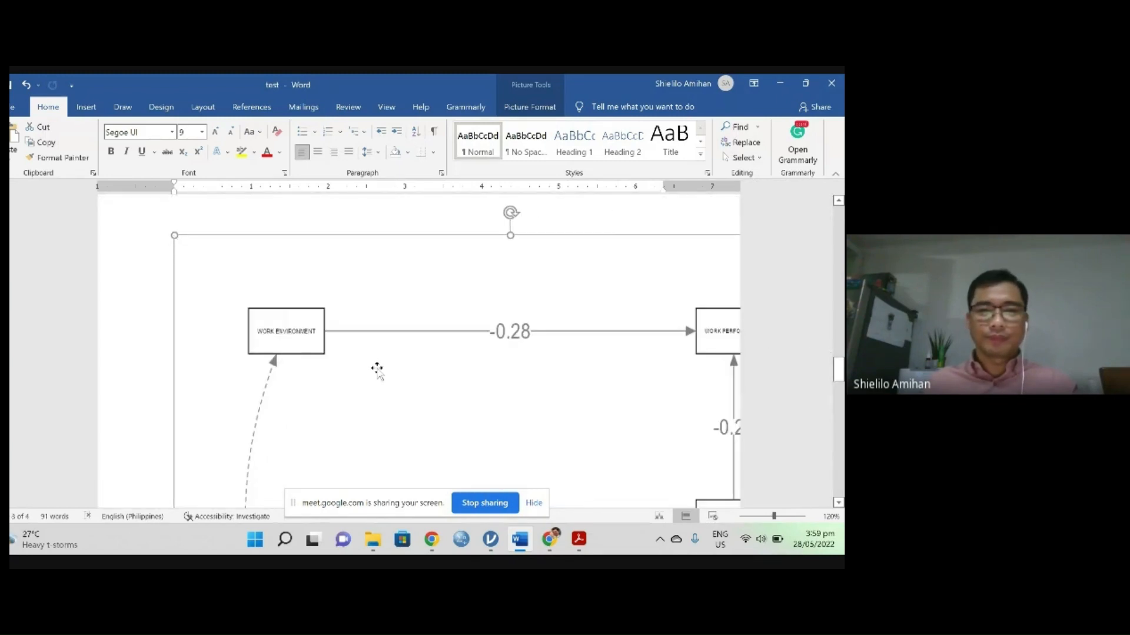
pyautogui.moveTo(174, 234); pyautogui.dragTo(394, 441)
pyautogui.scroll(-1, 629, 335)
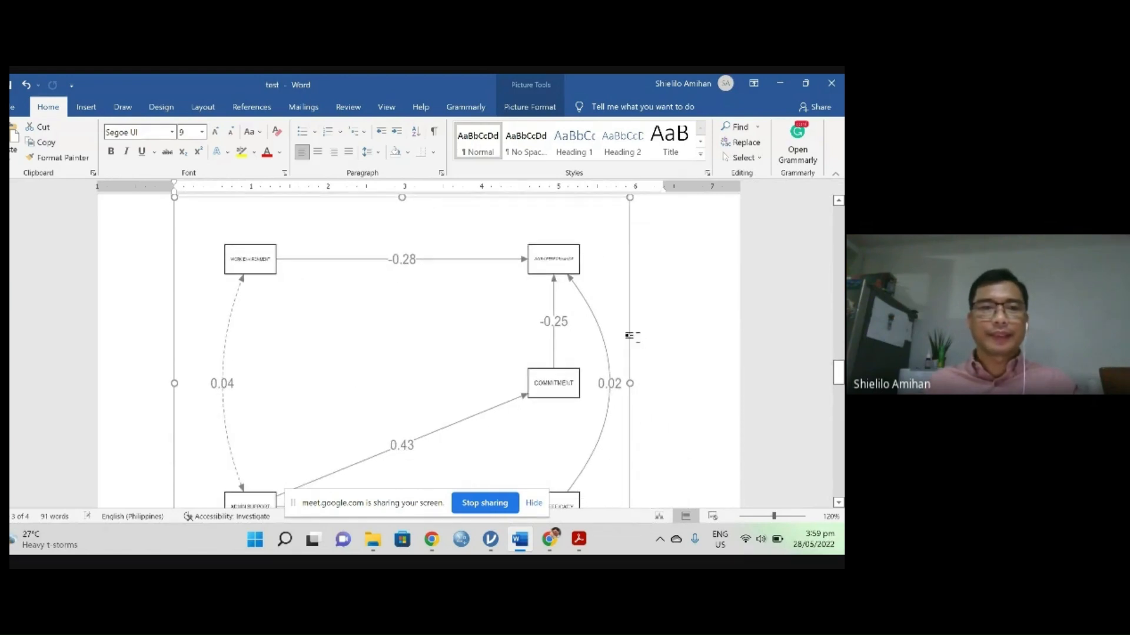
pyautogui.moveTo(186, 209); pyautogui.dragTo(209, 257)
pyautogui.click(671, 313)
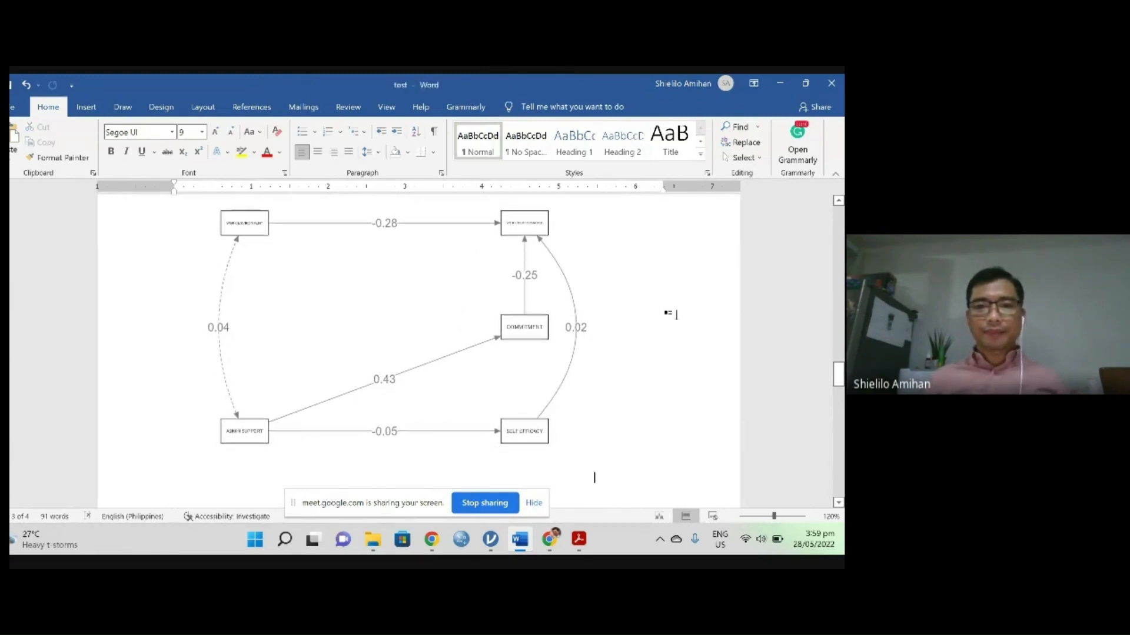
# Step: Compare the pasted path diagram with the expanded model diagram of exogenous variables earlier in the document
pyautogui.scroll(1, 681, 308)
pyautogui.scroll(-2, 683, 314)
pyautogui.scroll(2, 681, 312)
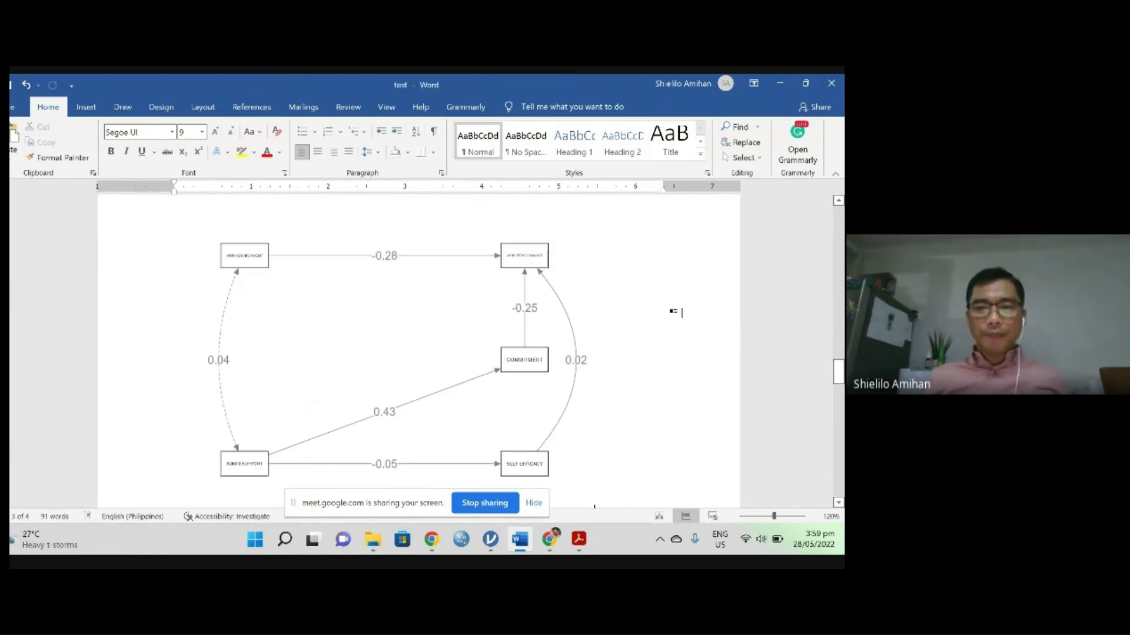
pyautogui.scroll(-1, 678, 308)
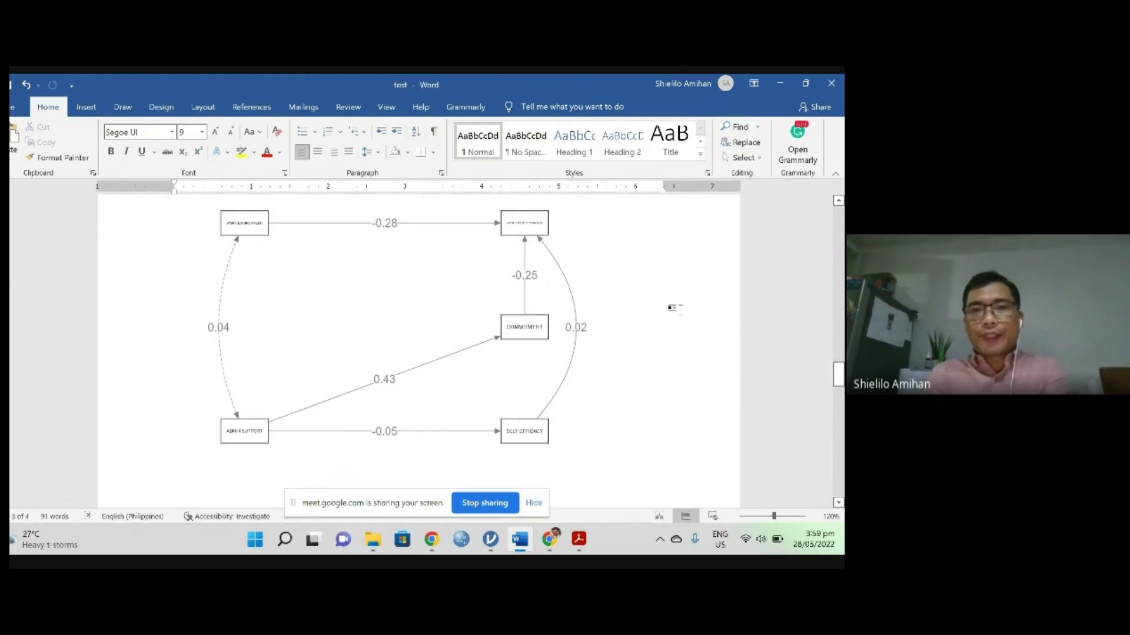
pyautogui.scroll(15, 672, 308)
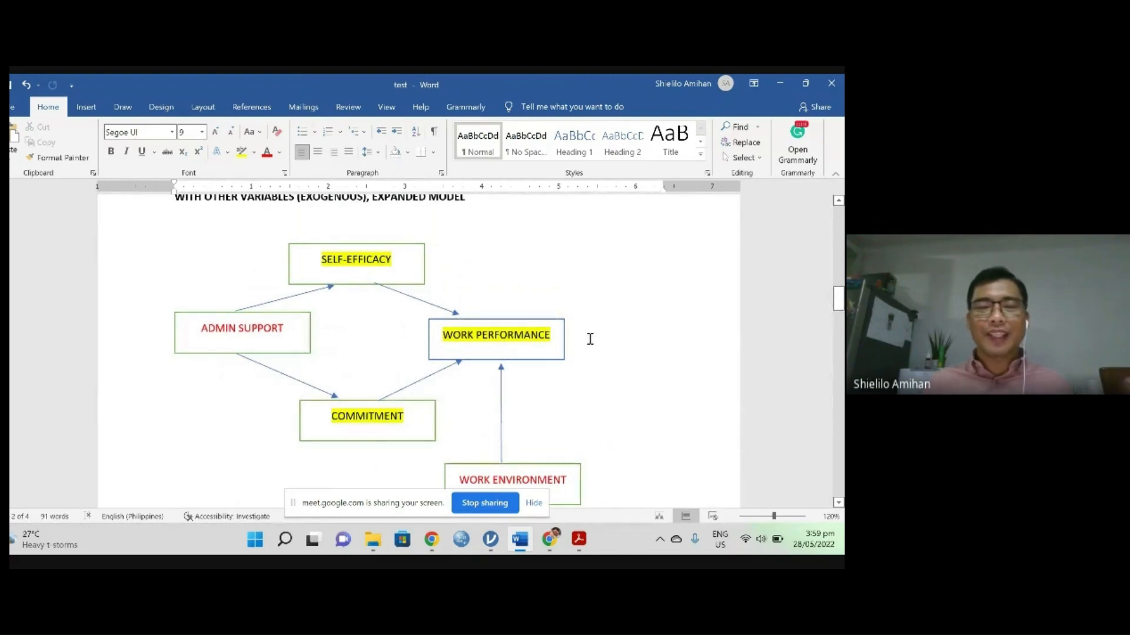
pyautogui.scroll(-10, 590, 339)
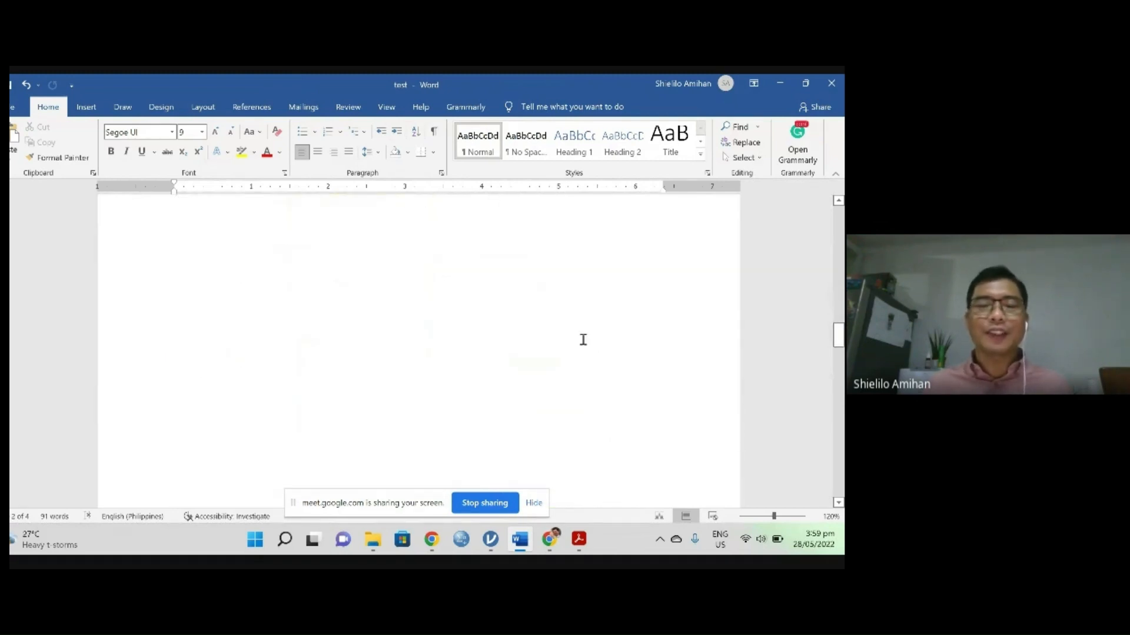
pyautogui.scroll(-6, 583, 340)
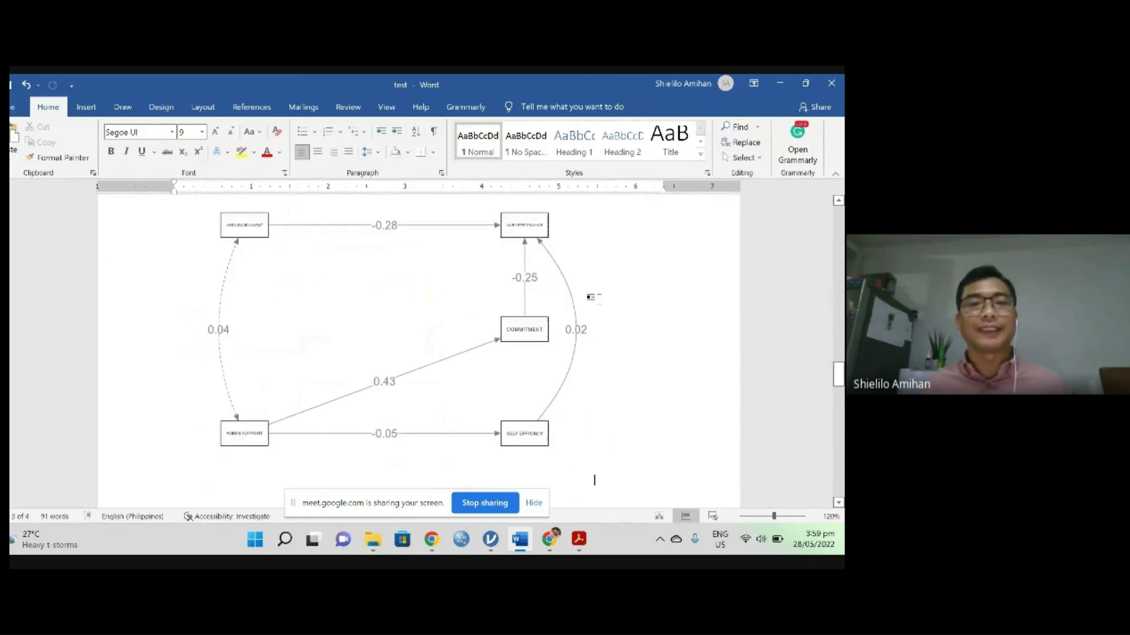
pyautogui.scroll(1, 616, 290)
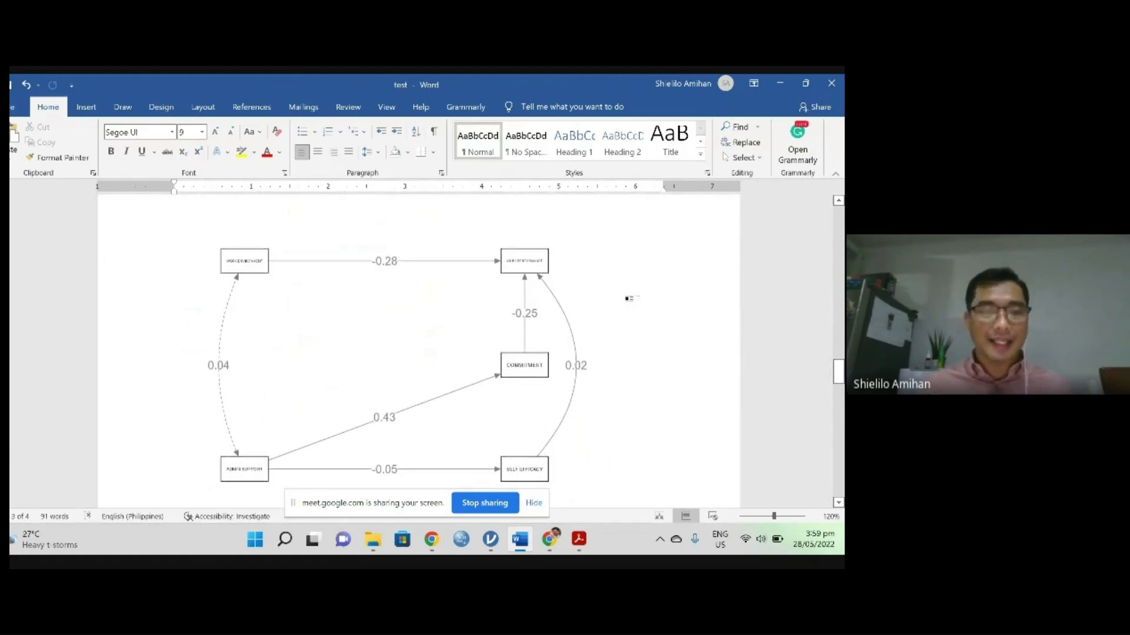
pyautogui.scroll(-2, 636, 301)
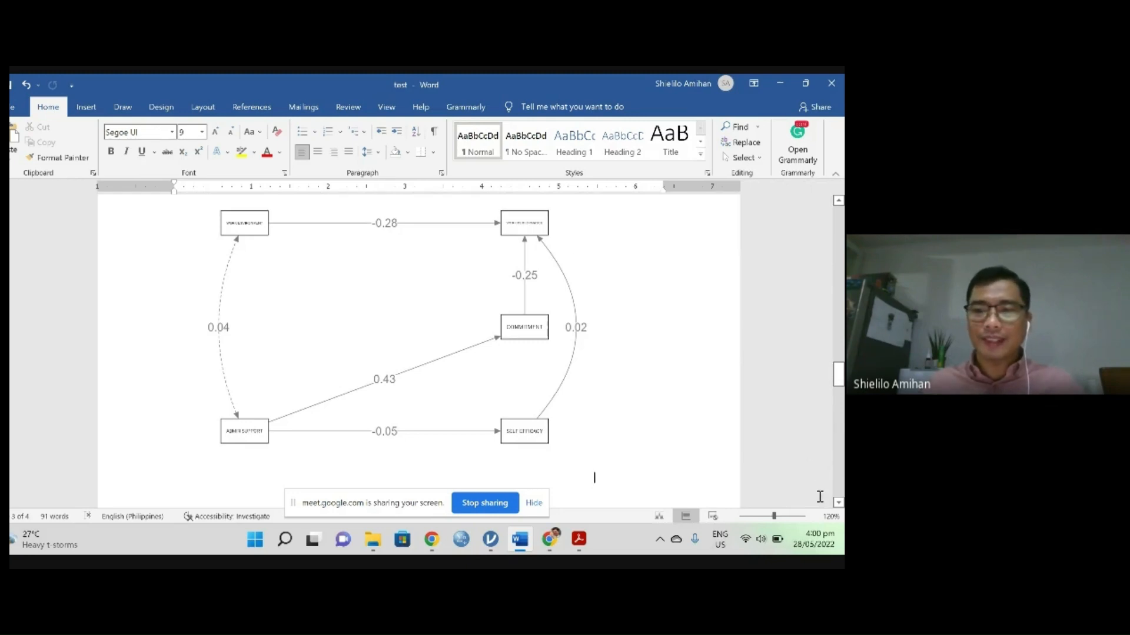
# Step: Enlarge the document view to 130% and examine the paths and coefficients in the pasted path diagram
pyautogui.click(807, 516)
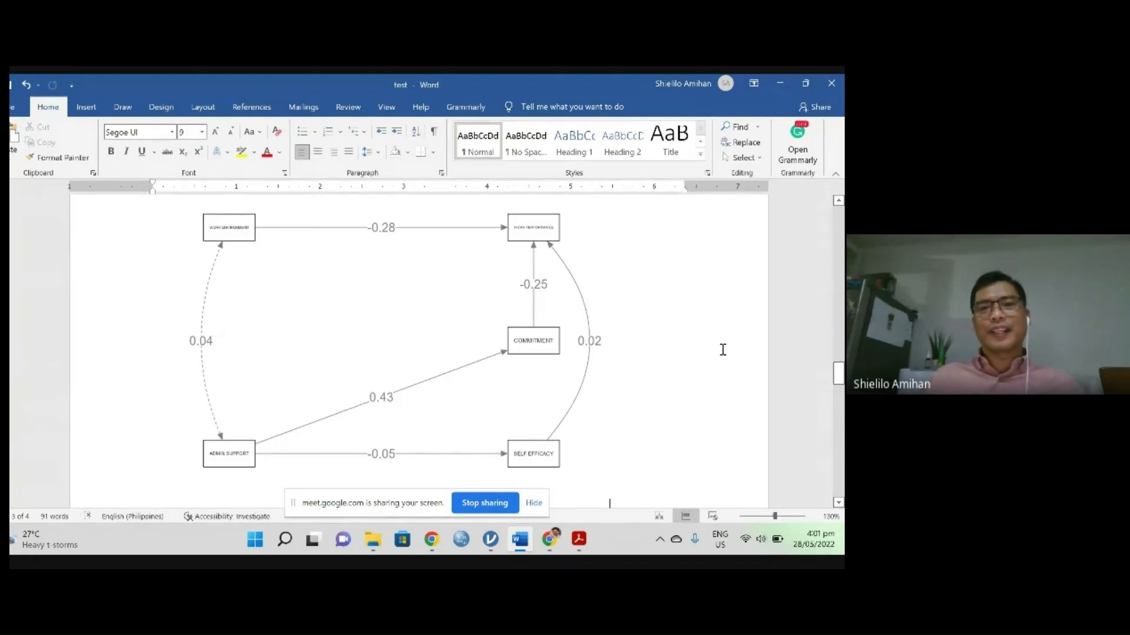
pyautogui.scroll(3, 715, 371)
pyautogui.scroll(-1, 692, 353)
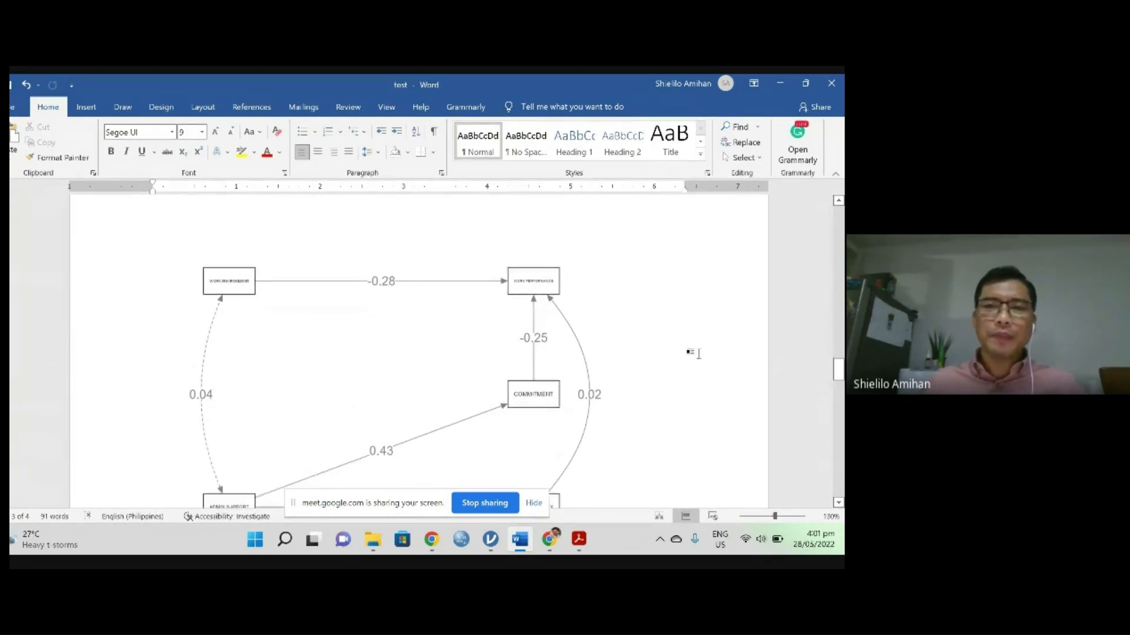
pyautogui.scroll(-1, 688, 351)
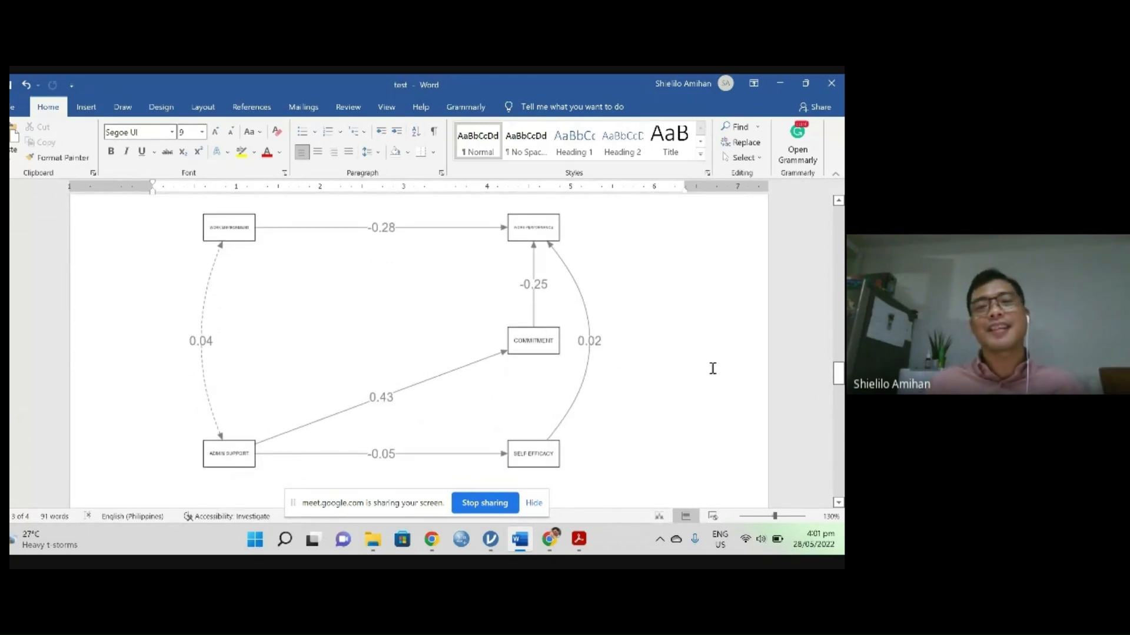
pyautogui.scroll(-2, 700, 370)
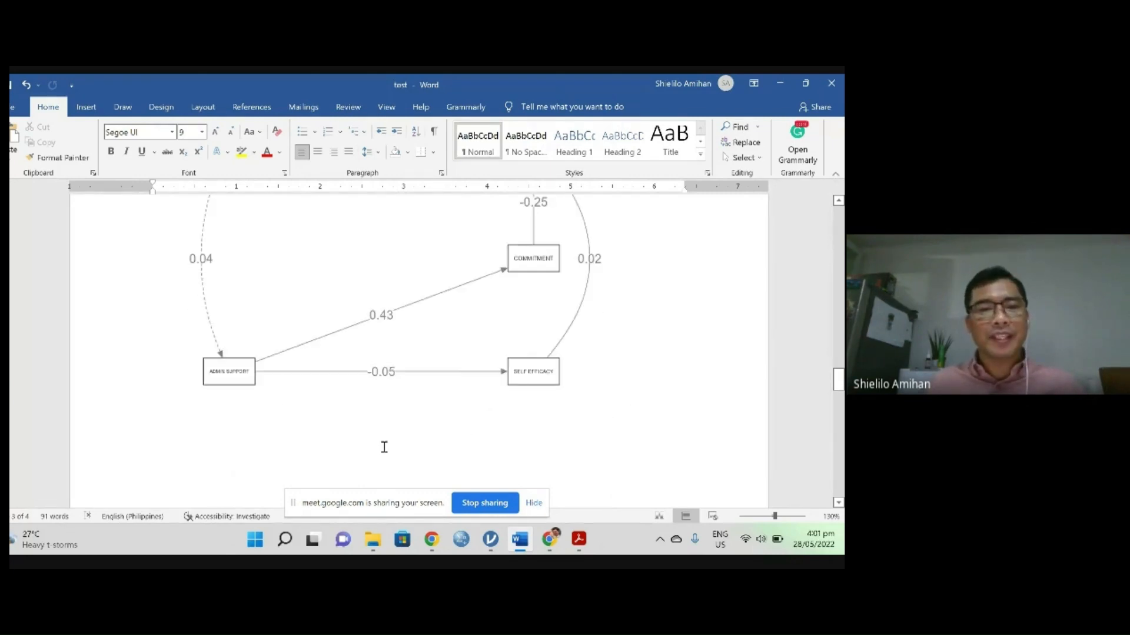
pyautogui.click(275, 460)
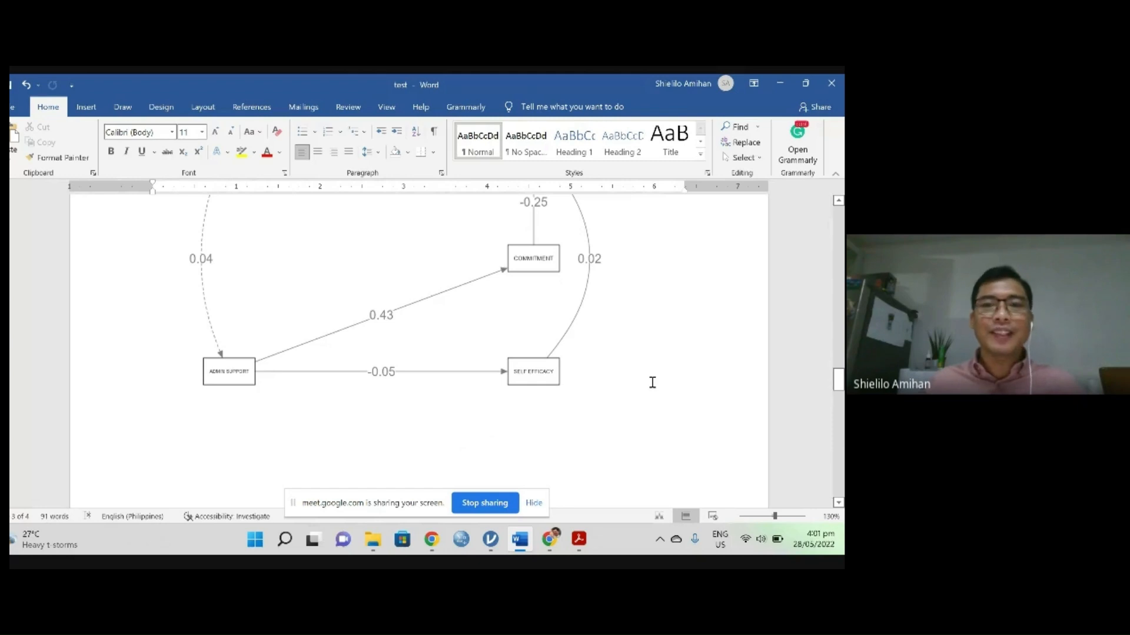
pyautogui.scroll(1, 654, 384)
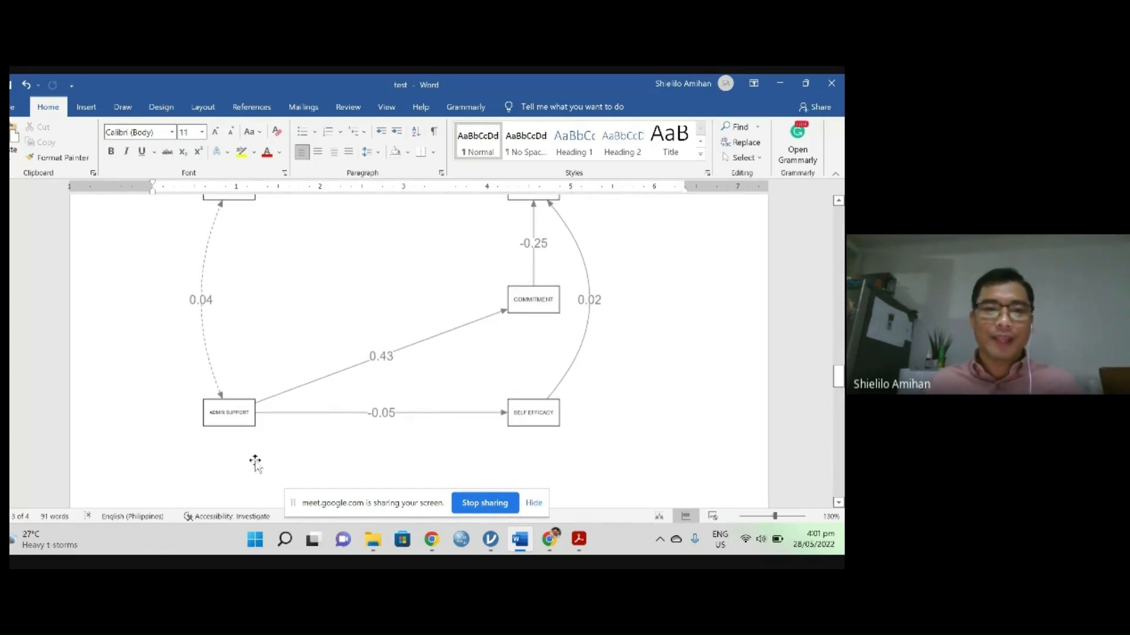